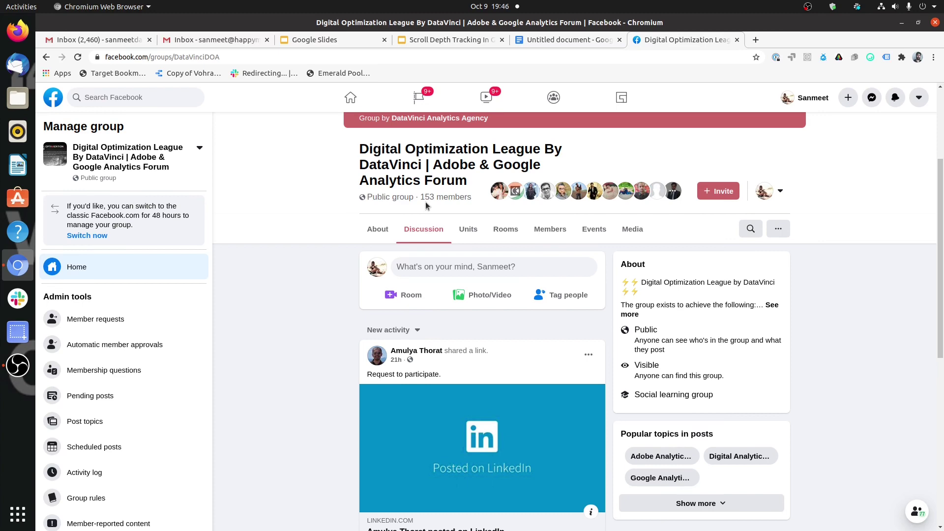
- Scroll further down the analytics forum group's Facebook feed
scroll(606, 242, "down", 6)
scroll(606, 242, "down", 2)
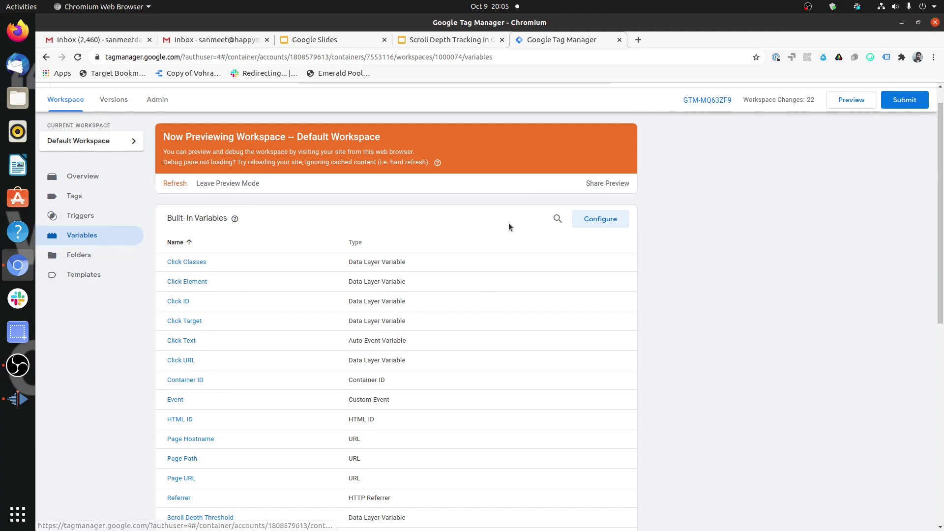
- Check that Scroll Depth Threshold, Scroll Depth Units and Scroll Direction are enabled in the built-in variables
left_click(621, 221)
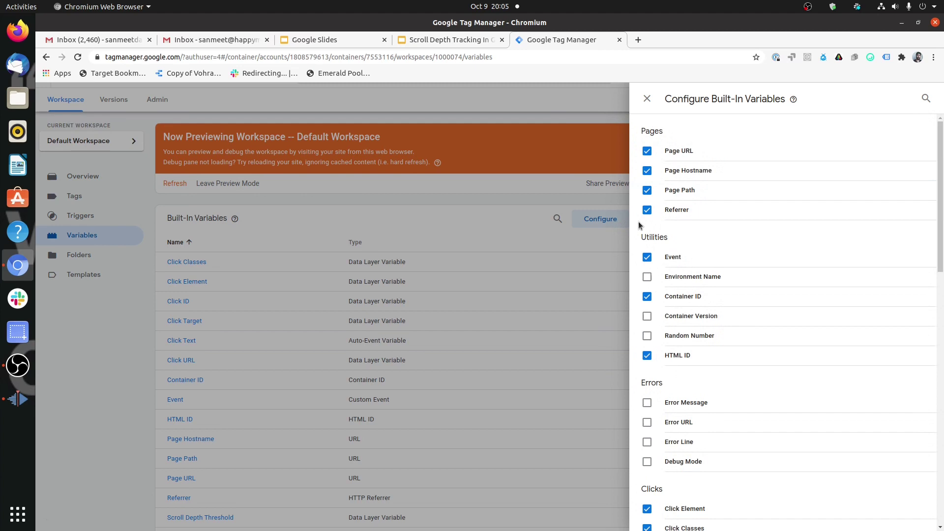
scroll(770, 225, "down", 5)
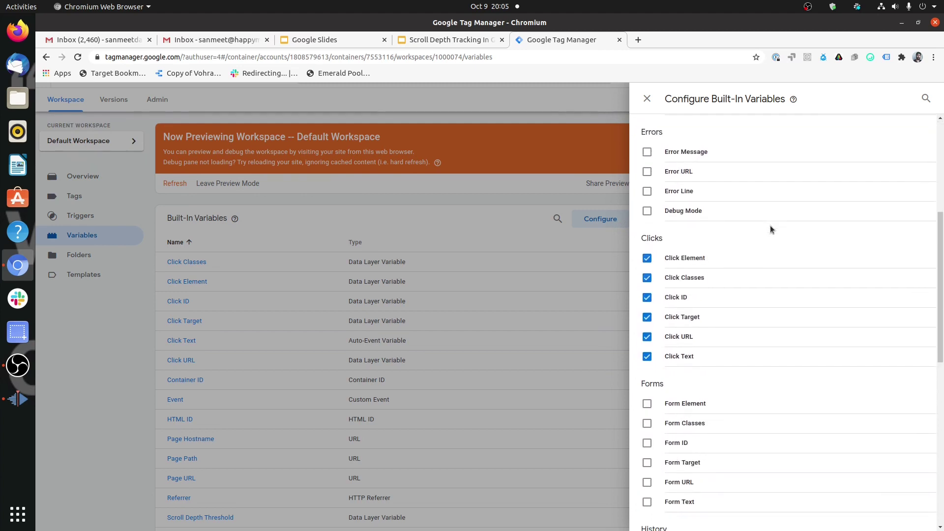
scroll(771, 226, "down", 9)
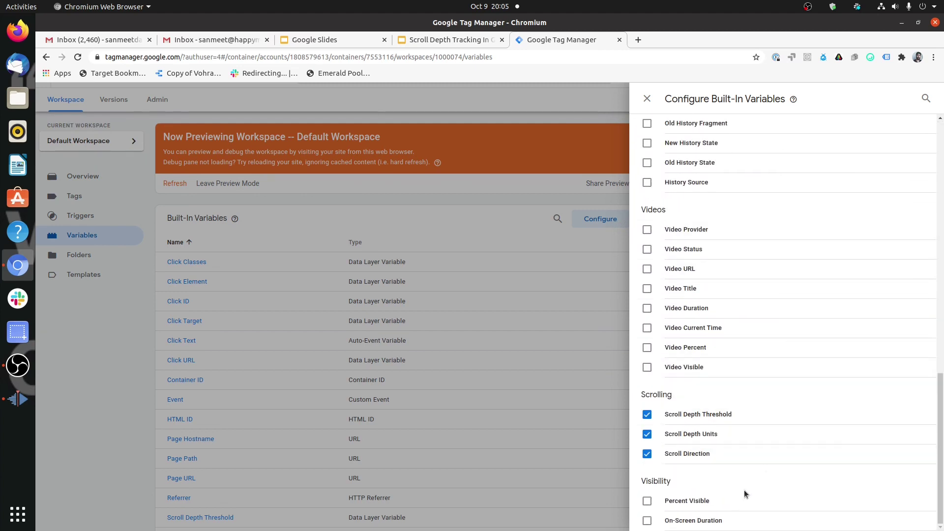
scroll(737, 380, "up", 10)
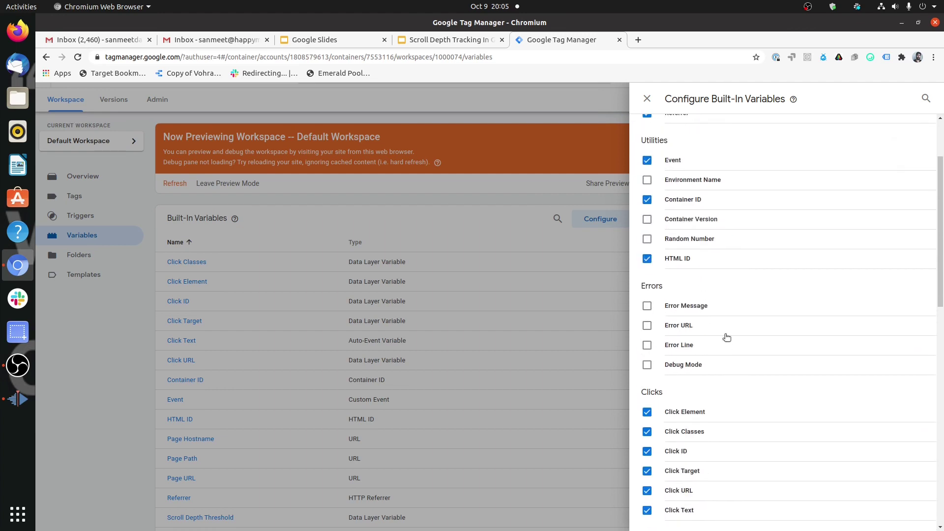
scroll(681, 242, "up", 2)
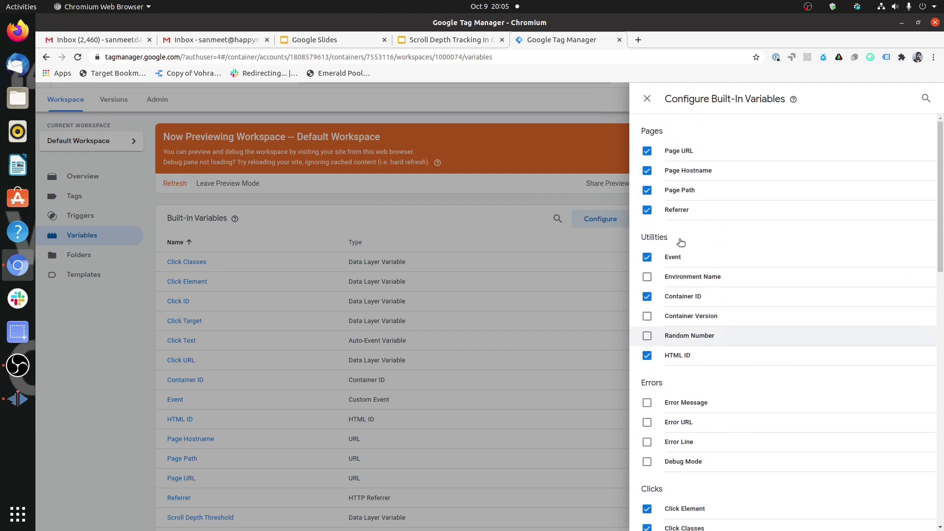
scroll(707, 333, "down", 1)
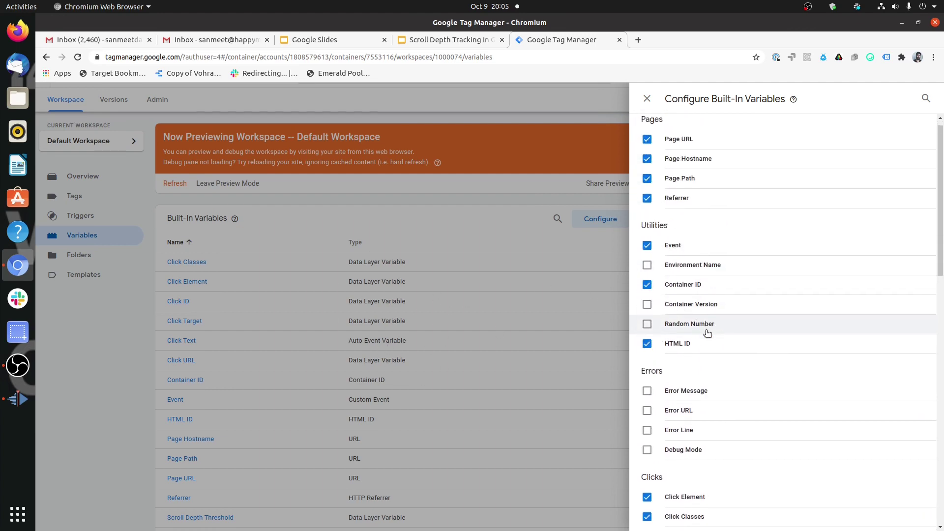
scroll(686, 311, "down", 7)
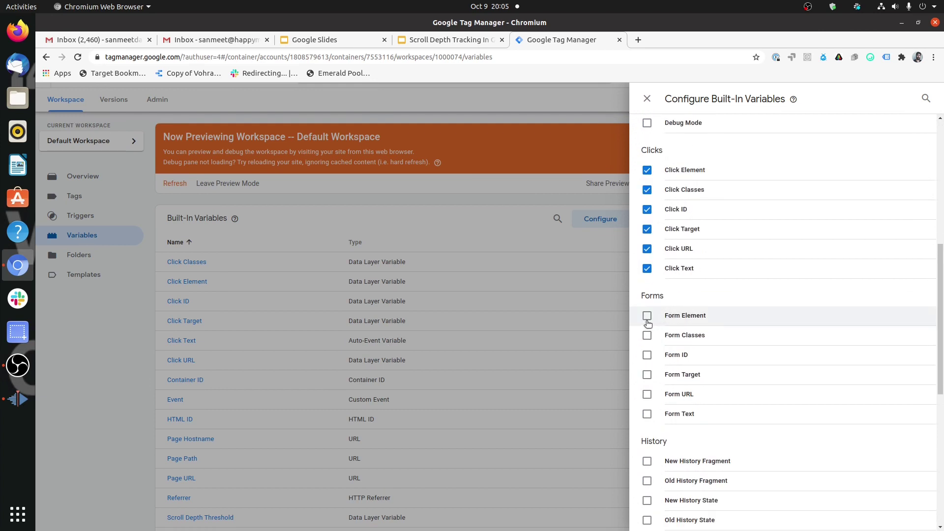
scroll(697, 356, "down", 8)
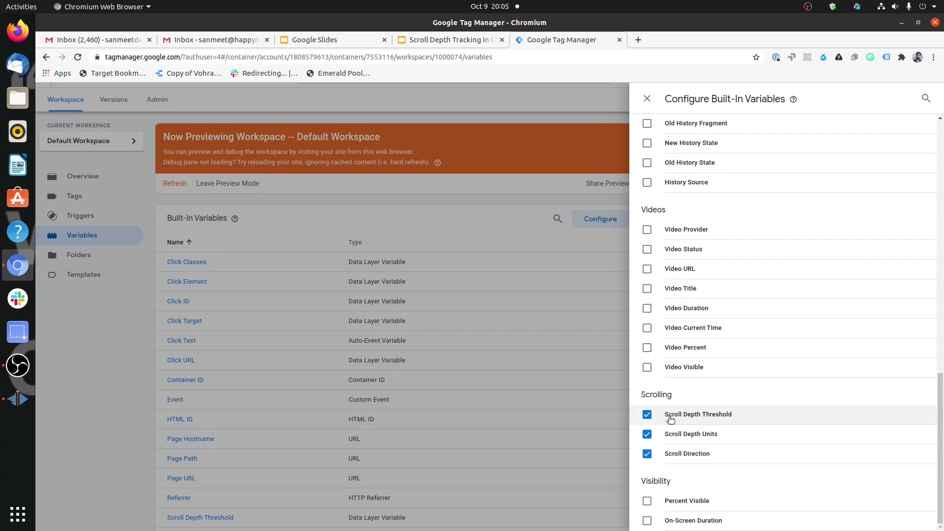
- Close the variable settings and start a new trigger of type Scroll Depth
left_click(485, 183)
left_click(122, 217)
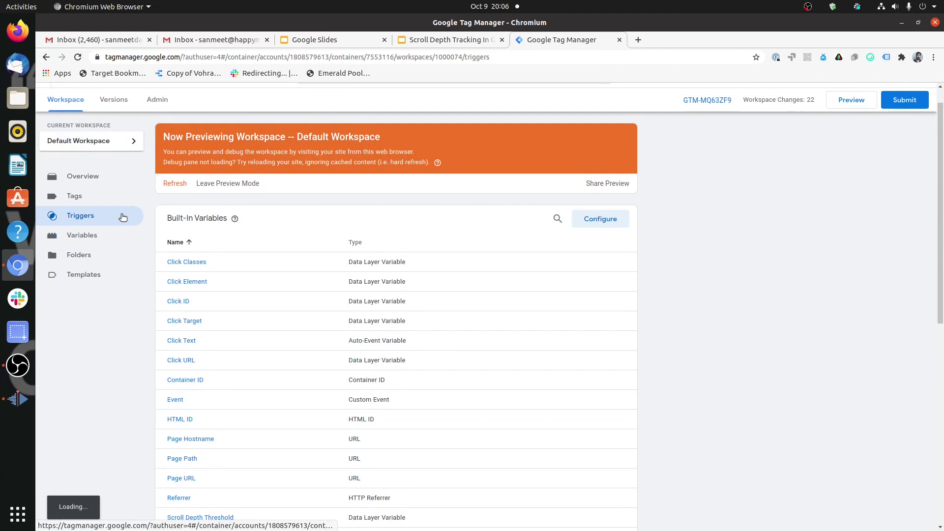
left_click(606, 252)
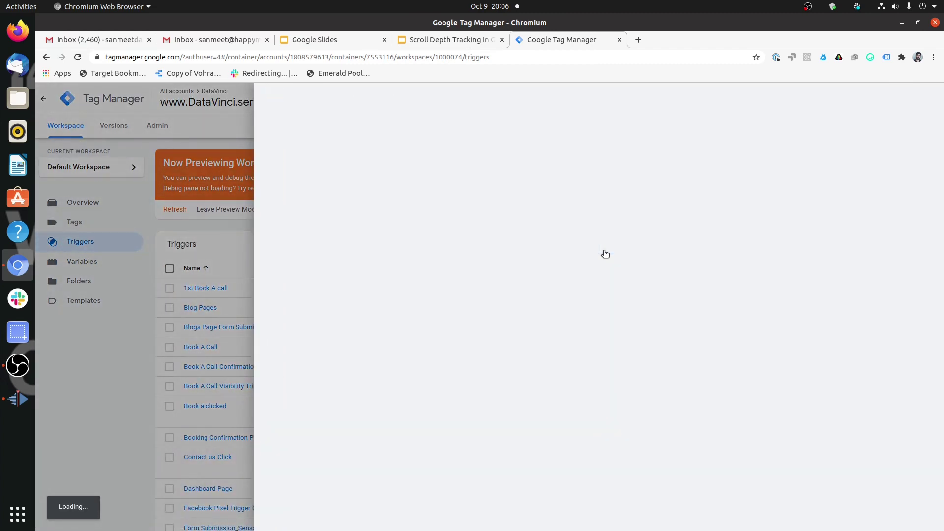
left_click(586, 209)
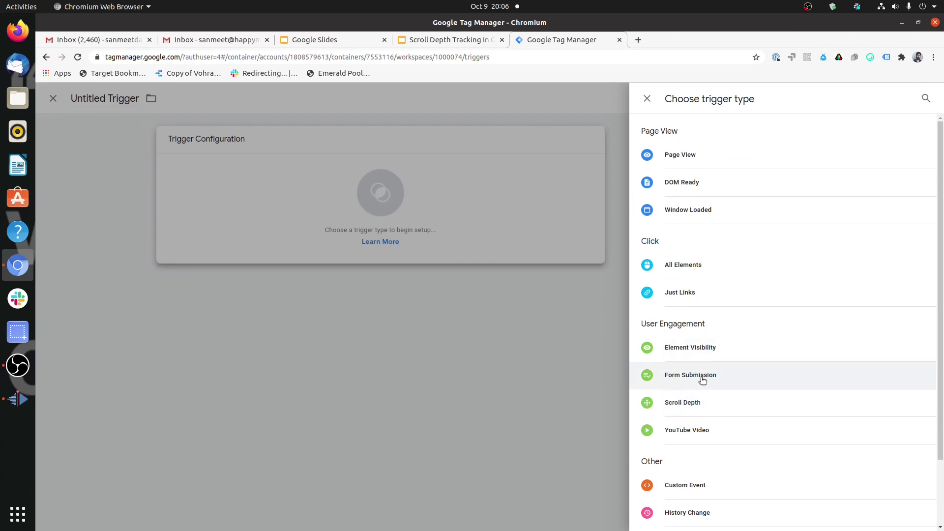
left_click(709, 404)
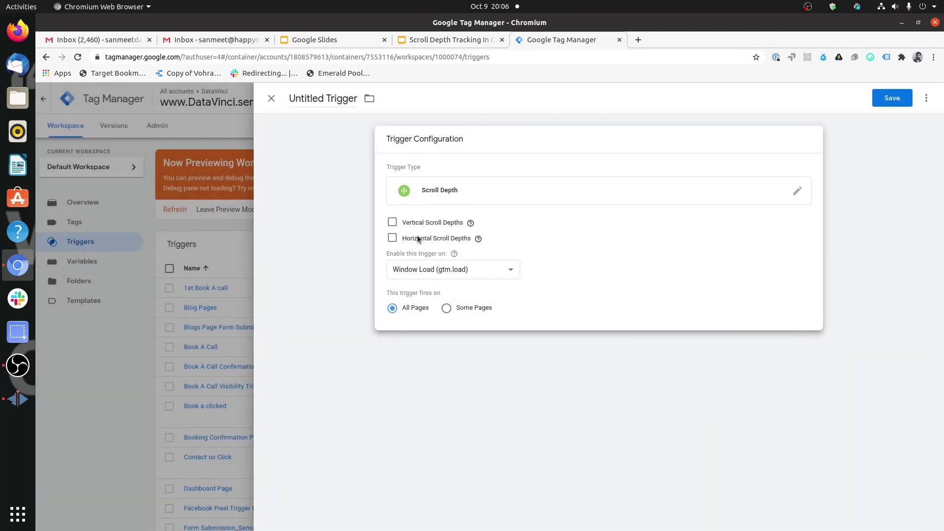
- Enable Vertical Scroll Depths measured in Percentages, leaving horizontal depths off
left_click(393, 223)
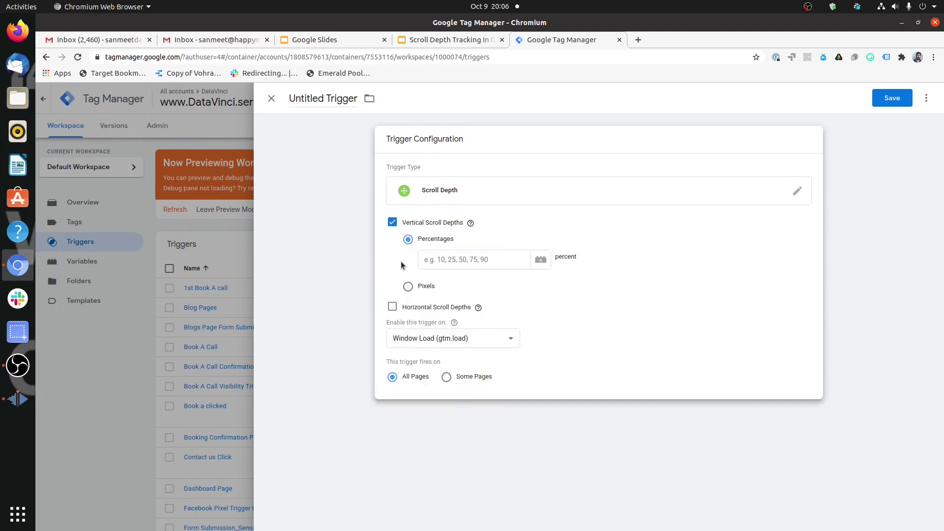
left_click(392, 307)
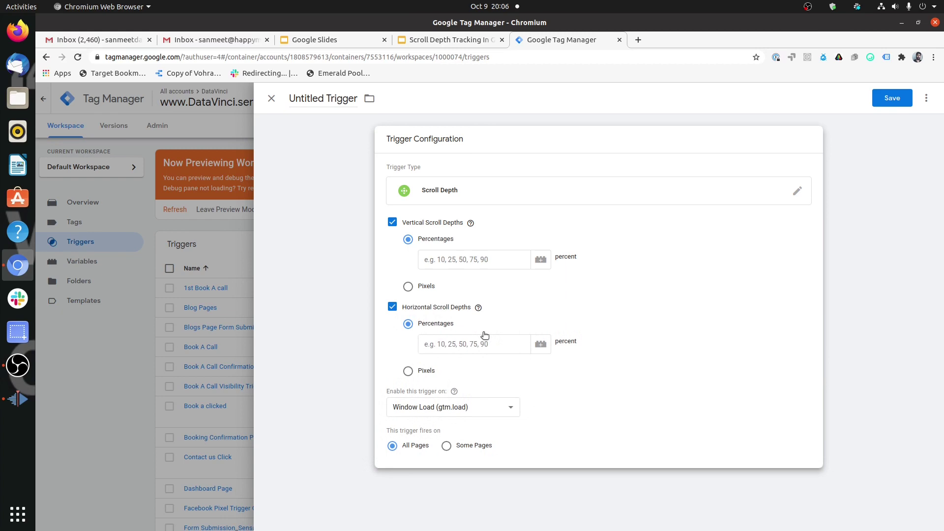
left_click(393, 310)
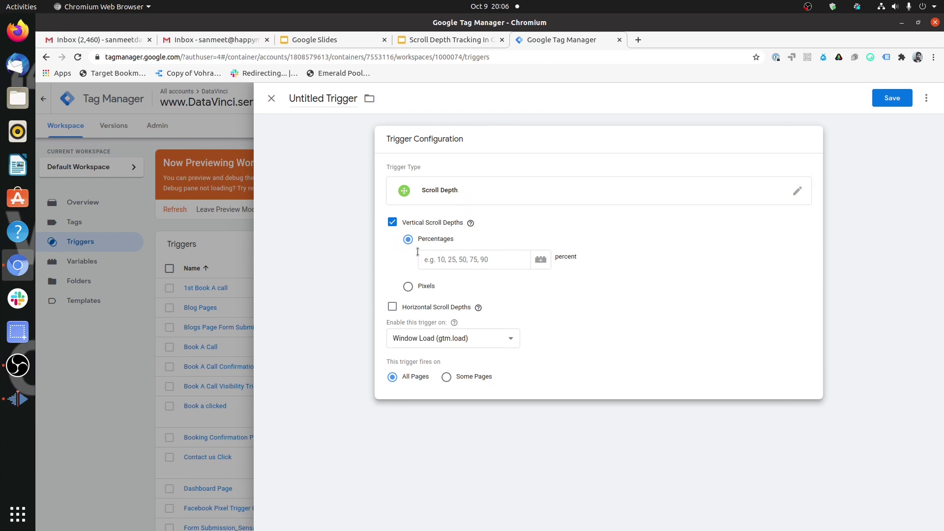
left_click(409, 285)
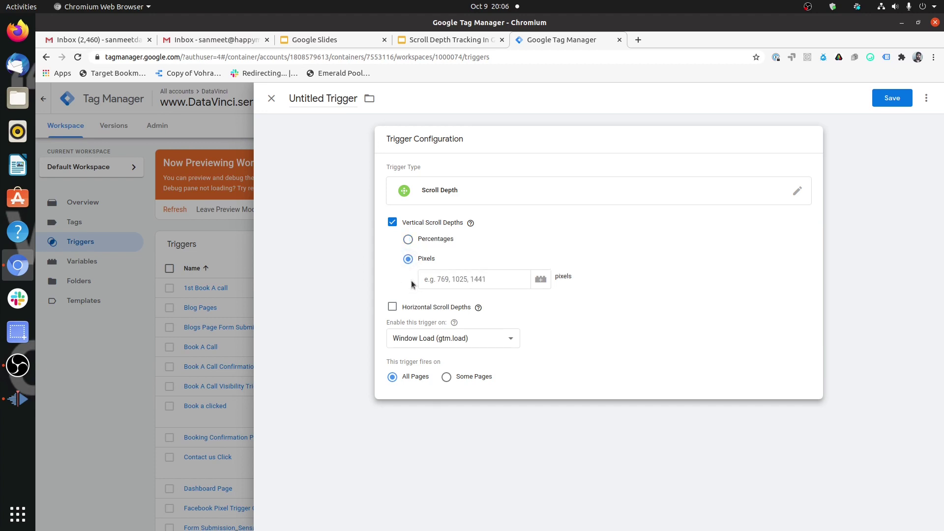
left_click(409, 240)
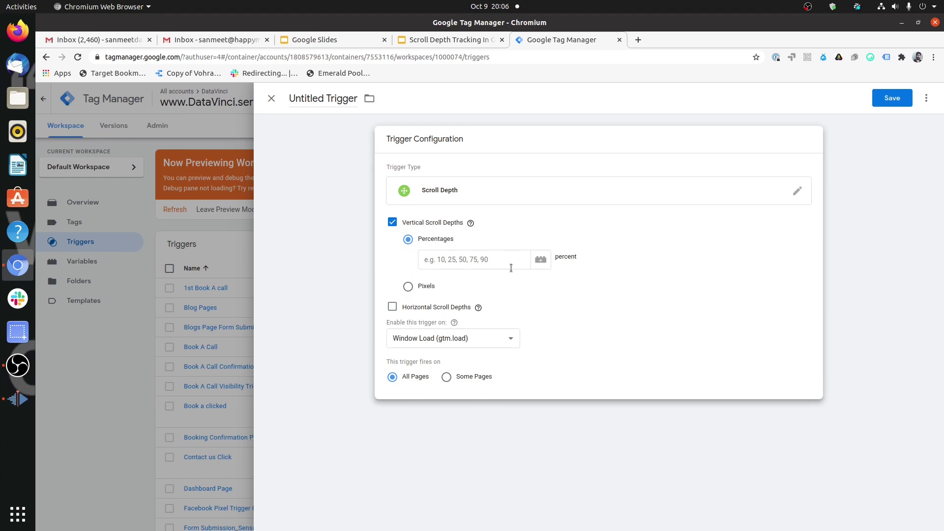
left_click(442, 261)
- Enter 25,50,75,100 as the vertical percentage thresholds, removing the stray 10
type("10")
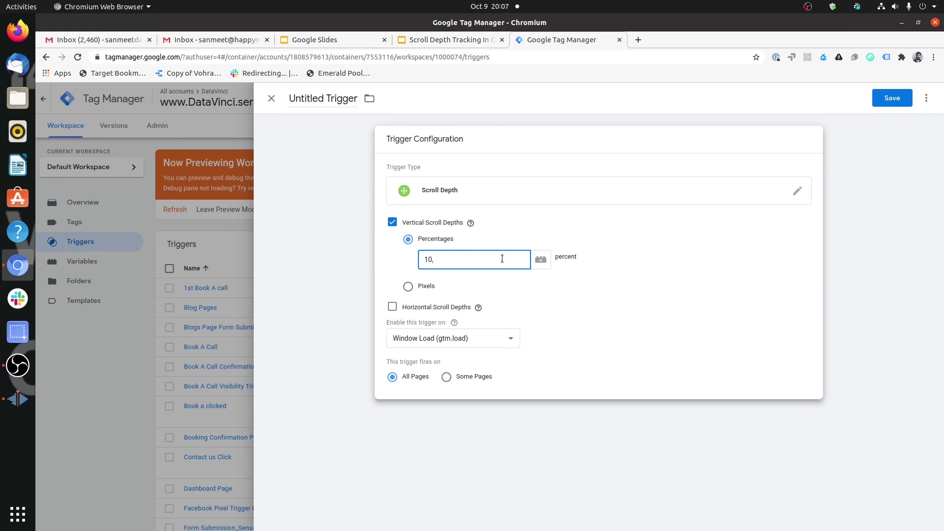
type(",24=")
key("BackSpace")
key("BackSpace")
type("5,50,75,100")
key("shift+Left")
key("shift+Left")
key("shift+Left")
key("shift+Left")
key("shift+Left")
key("shift+Left")
key("shift+Left")
key("shift+Left")
key("shift+Left")
key("shift+Left")
key("shift+Left")
key("shift+Left")
key("shift+Left")
key("shift+Left")
key("shift+Left")
key("Home")
key("Delete")
key("Delete")
key("Delete")
left_click(498, 346)
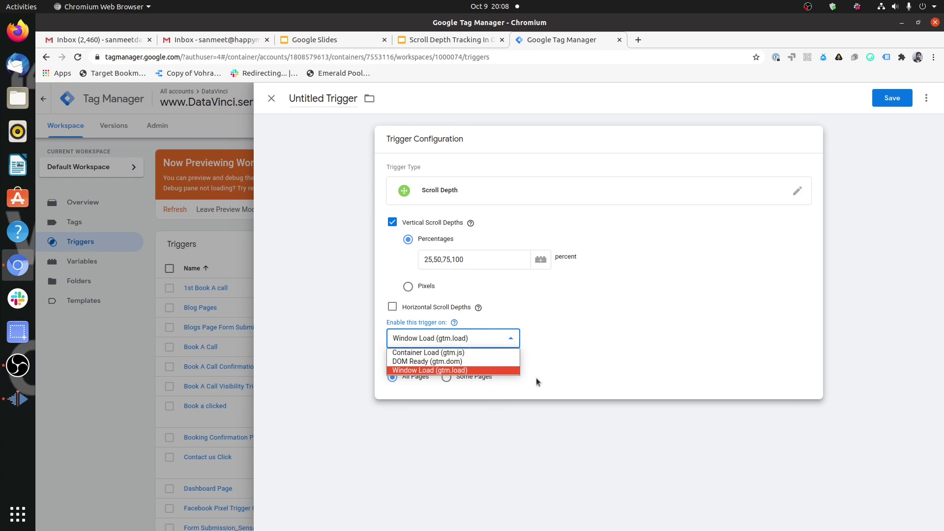
- Keep the trigger enabled on Window Load and, after trying Some Pages, fire it on All Pages
left_click(499, 369)
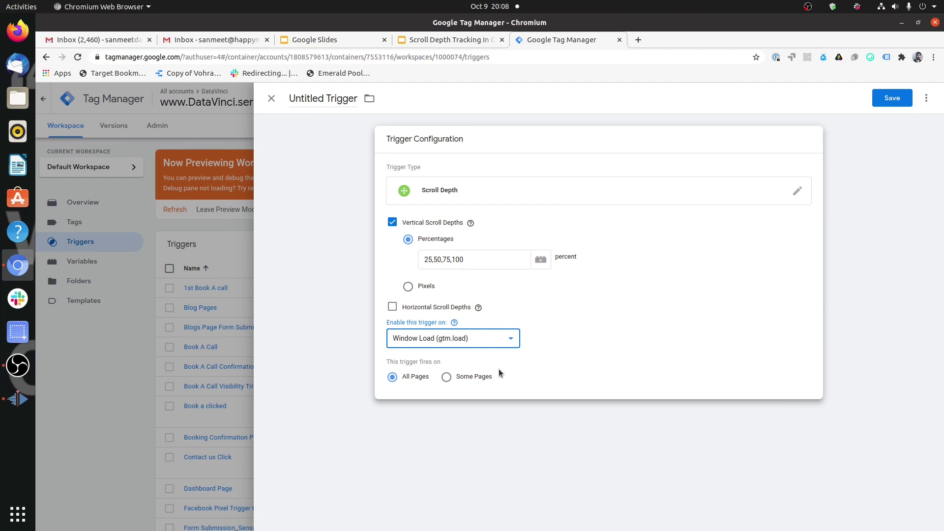
left_click(420, 315)
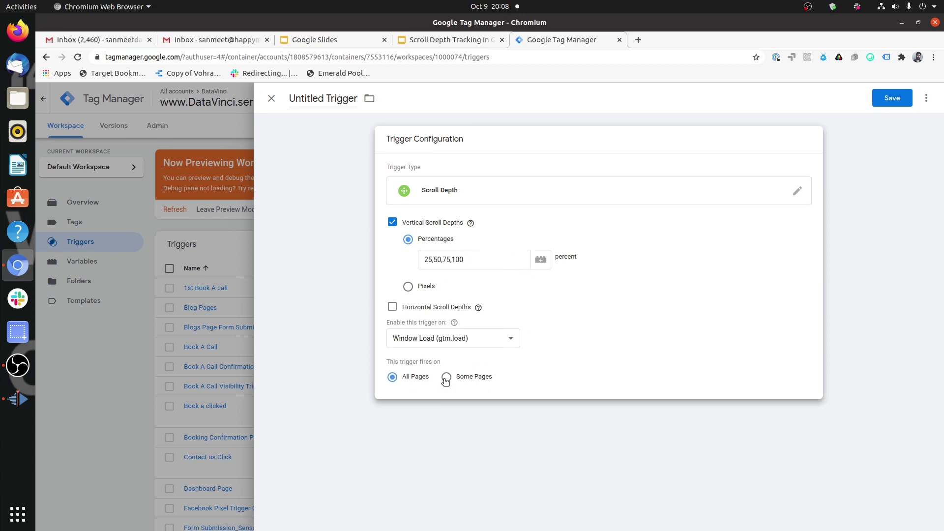
left_click(445, 379)
left_click(458, 419)
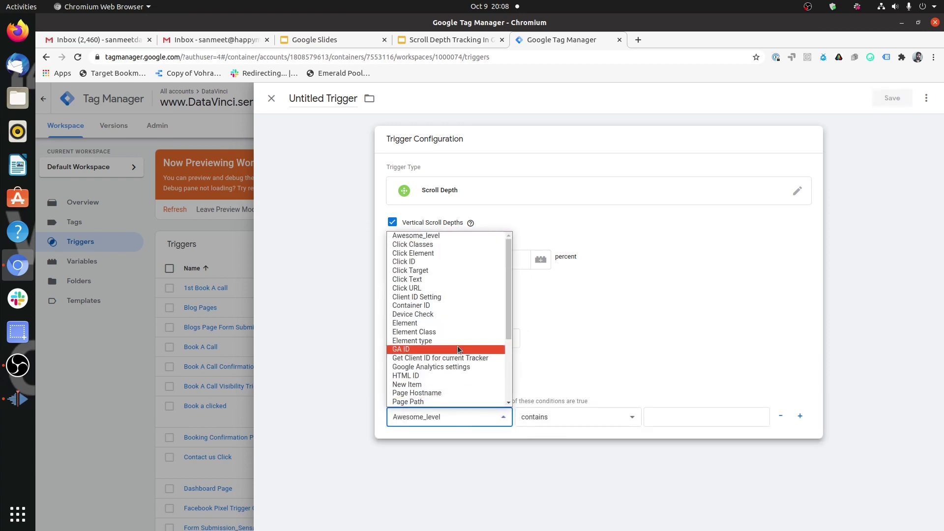
scroll(457, 346, "down", 4)
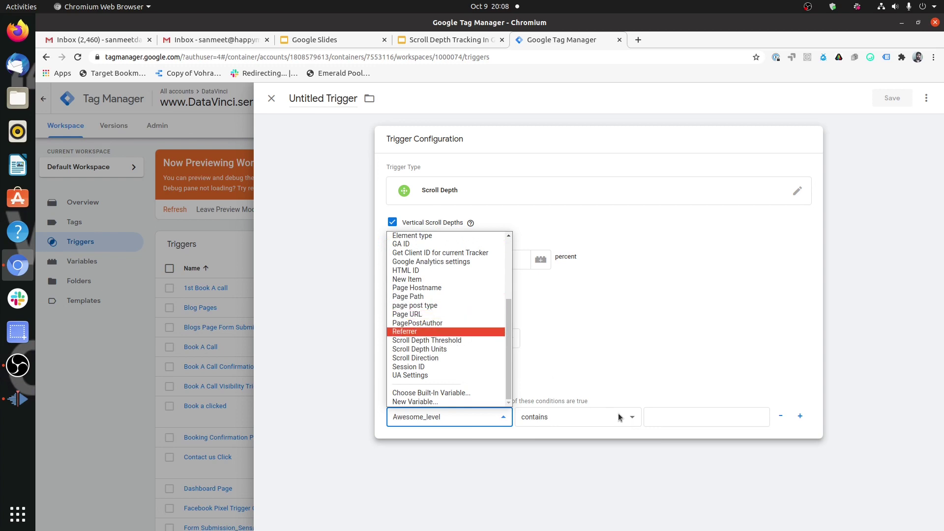
left_click(665, 422)
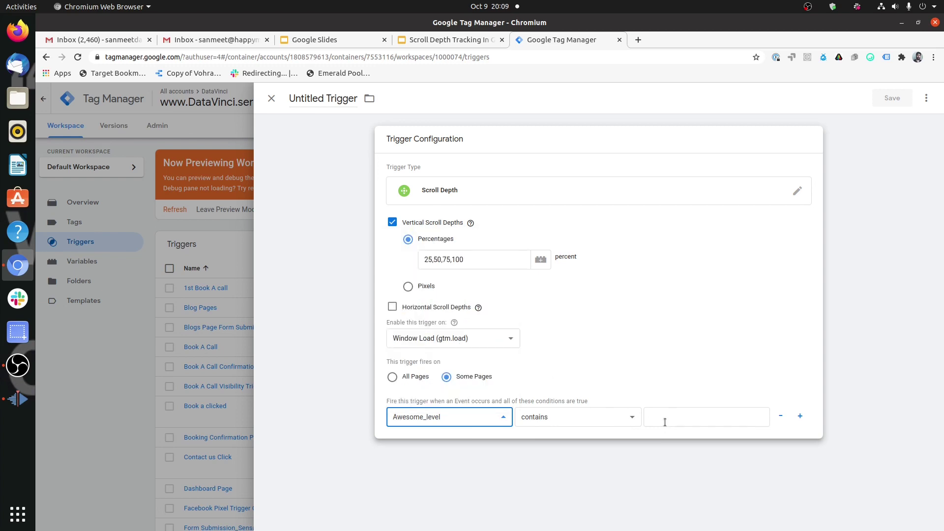
left_click(392, 378)
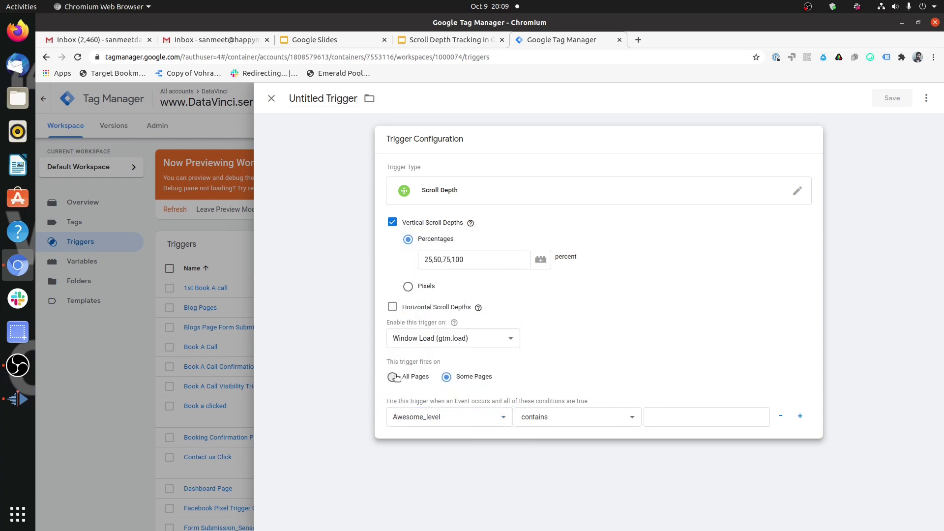
- Rename the trigger to 'Scroll Depth Trigger'
left_click(331, 105)
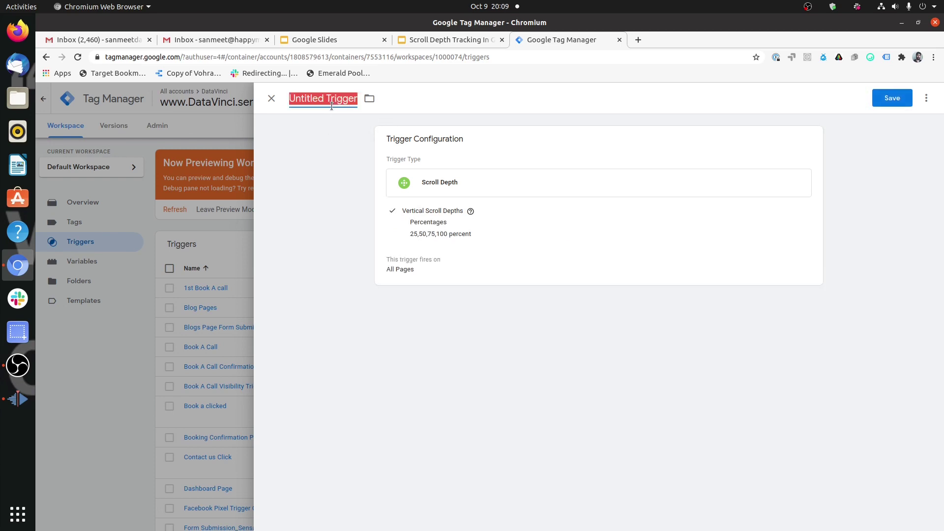
key("End")
key("ctrl+a")
type("Scroll Depth Trigger")
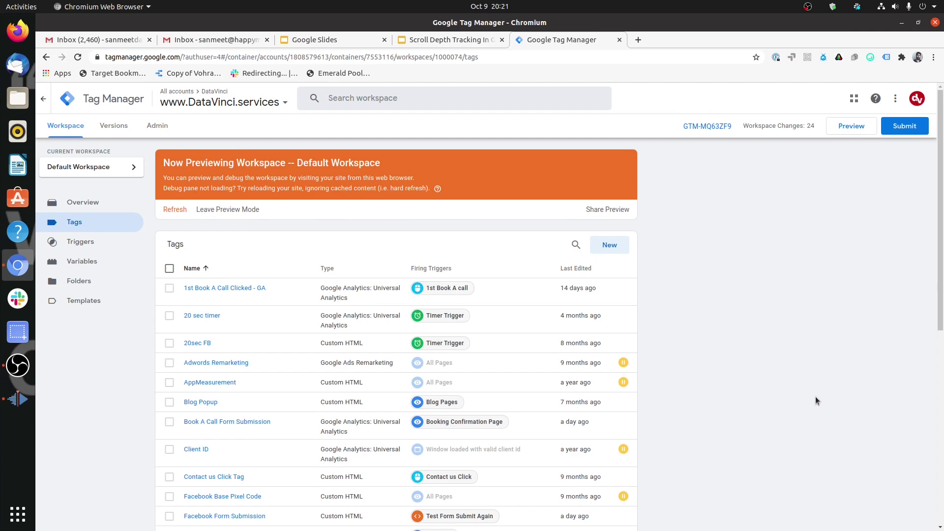
- Create a new Universal Analytics tag with Track Type Event and Category 'Scroll Depth Tracking'
left_click(610, 245)
left_click(487, 184)
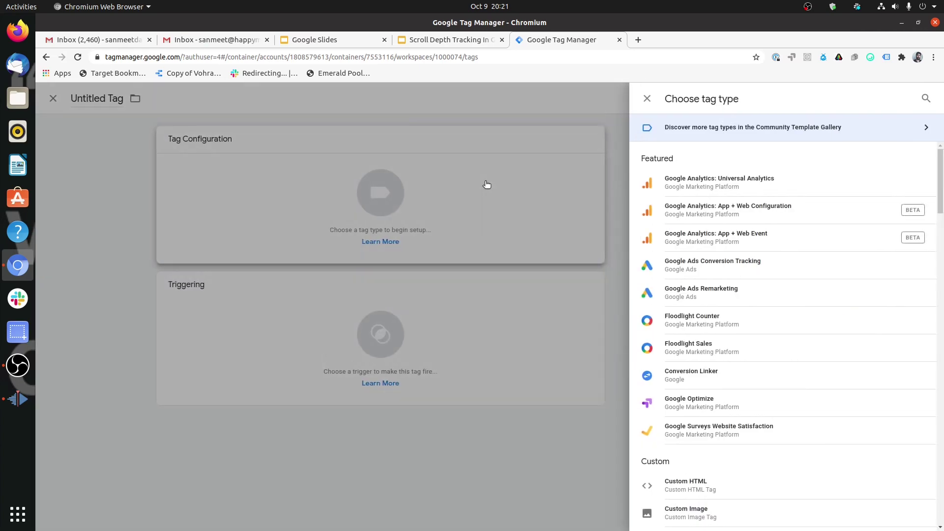
left_click(732, 192)
left_click(506, 240)
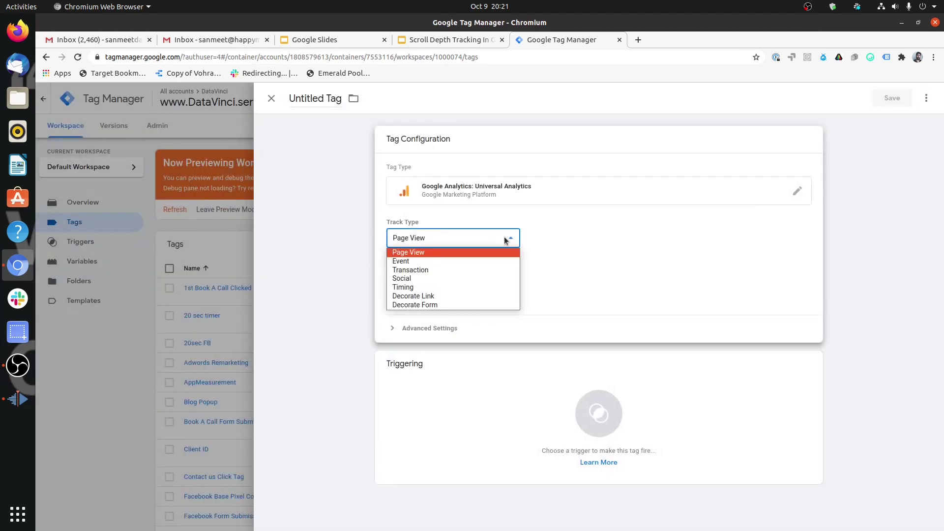
left_click(489, 259)
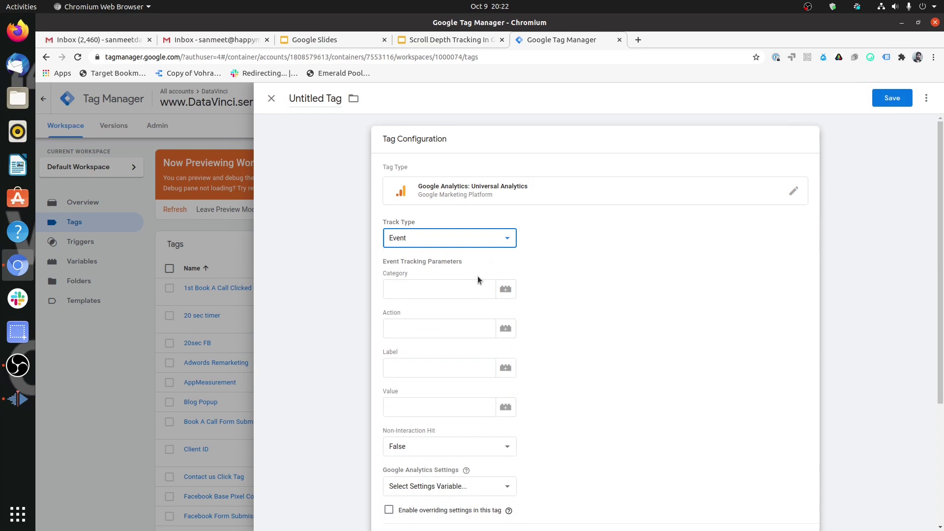
left_click(472, 289)
type("S")
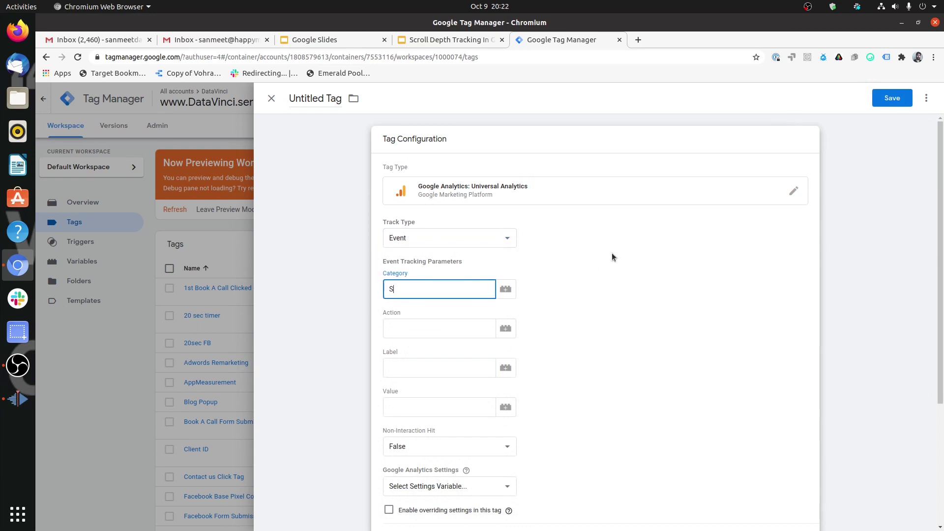
type("croll Depth Tracking")
key("Tab")
key("Tab")
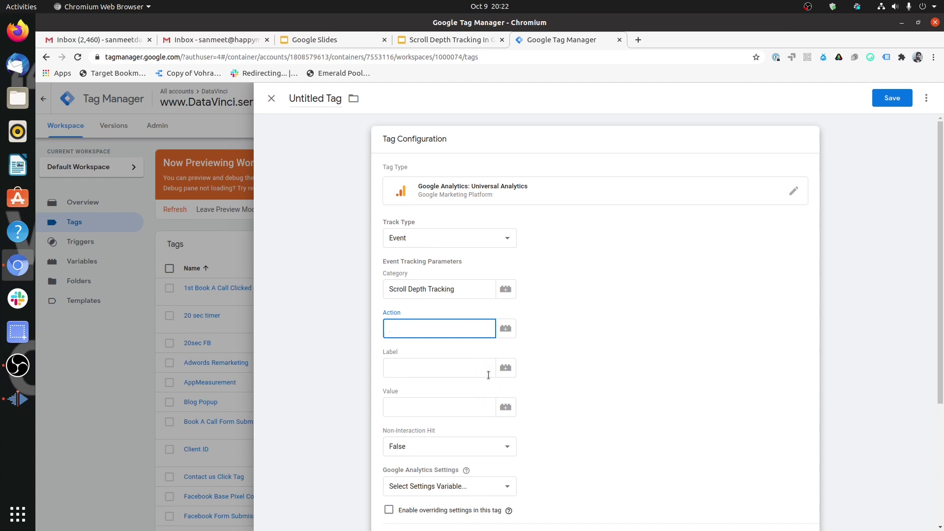
- Set the event Action to {{Scroll Depth Threshold}} | {{Scroll Depth Units}}
left_click(505, 329)
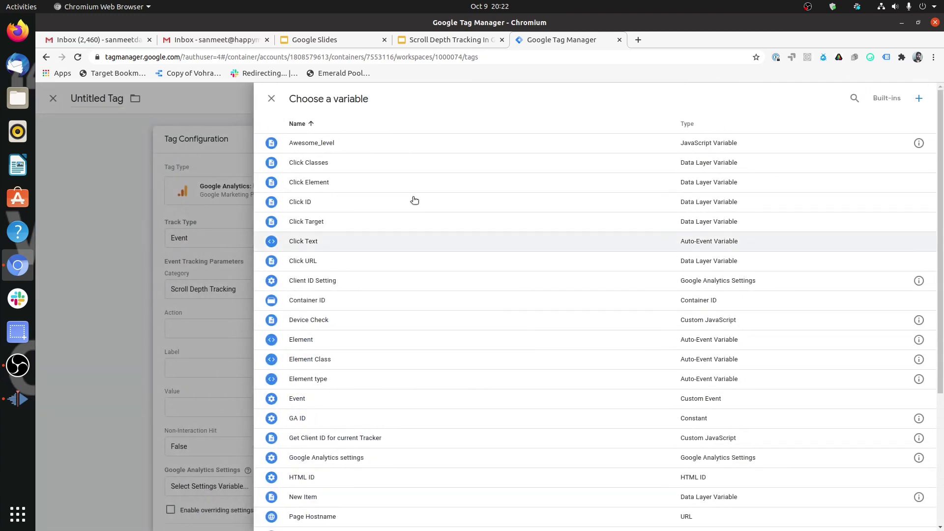
scroll(437, 335, "down", 1)
scroll(438, 335, "down", 3)
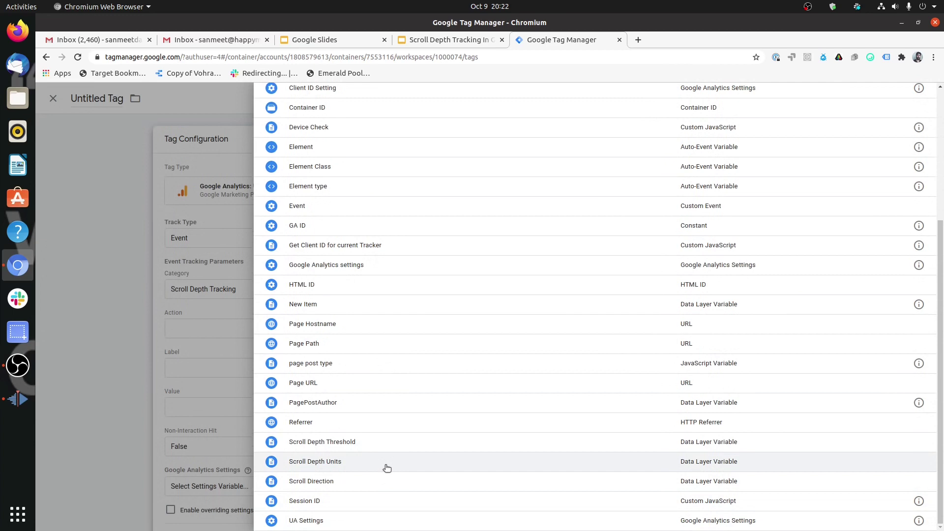
left_click(371, 446)
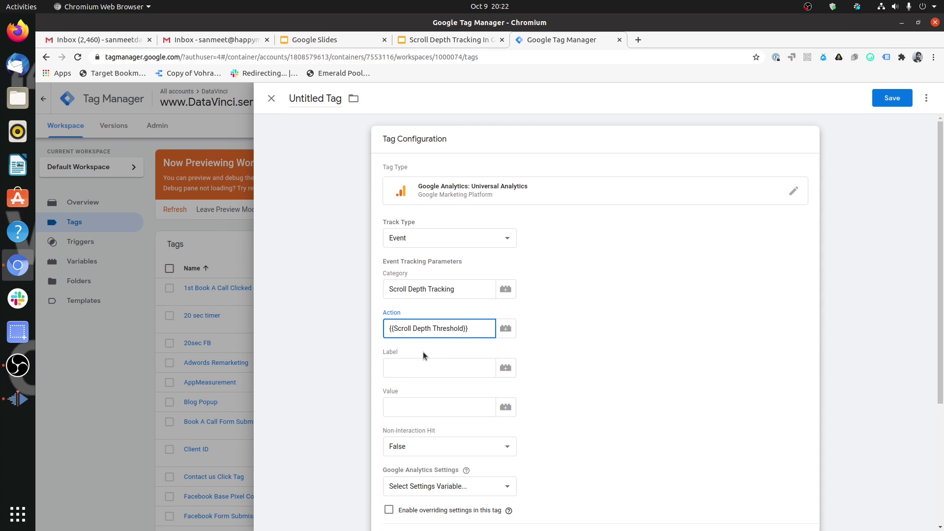
type("|")
type("{{")
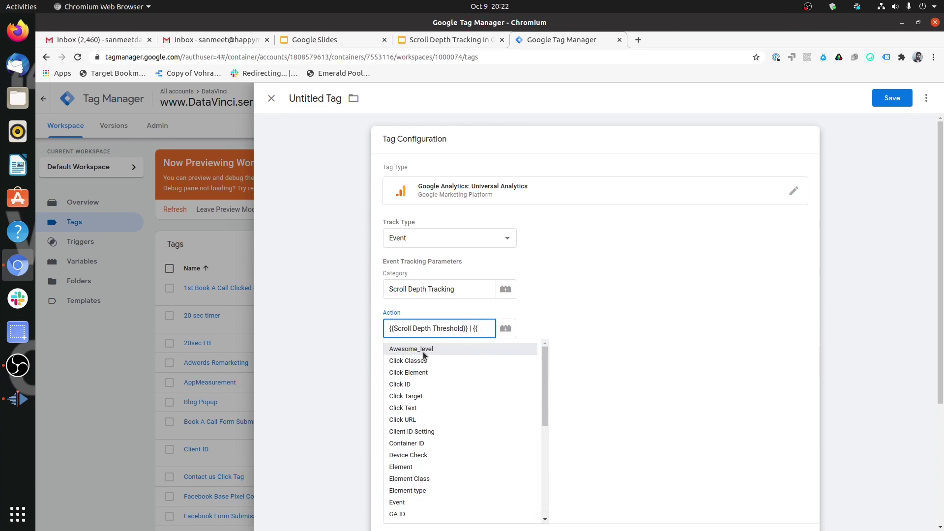
scroll(423, 352, "down", 6)
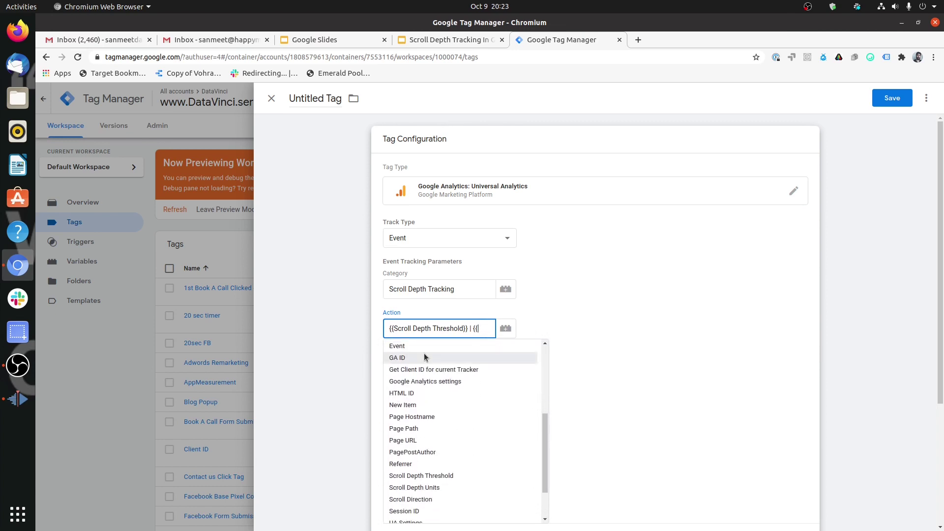
left_click(466, 485)
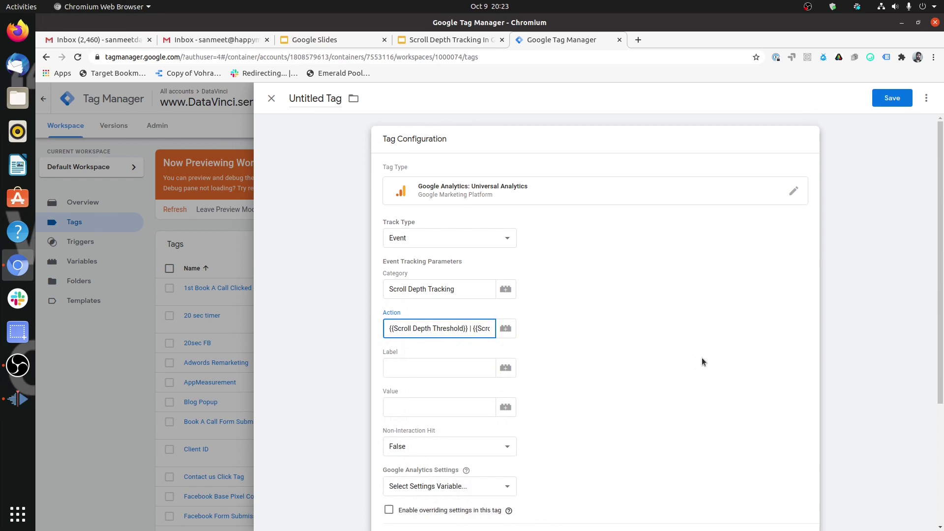
key("Right")
key("Right")
key("Right")
key("Right")
key("Right")
key("Right")
key("Right")
key("Right")
key("Right")
key("Right")
key("Right")
key("Right")
key("Right")
key("Right")
key("Right")
key("Right")
key("Right")
key("Right")
key("Right")
key("Right")
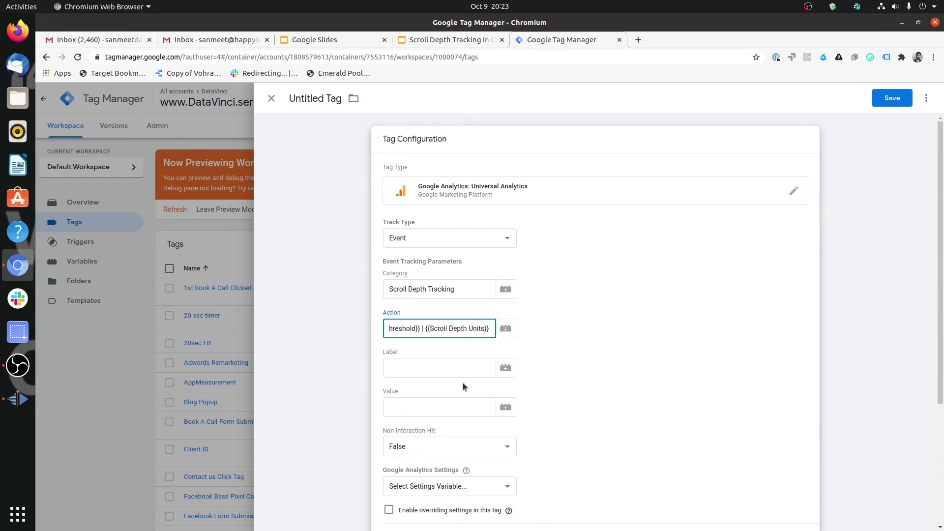
- Set the event Label to {{Page URL}}
left_click(451, 369)
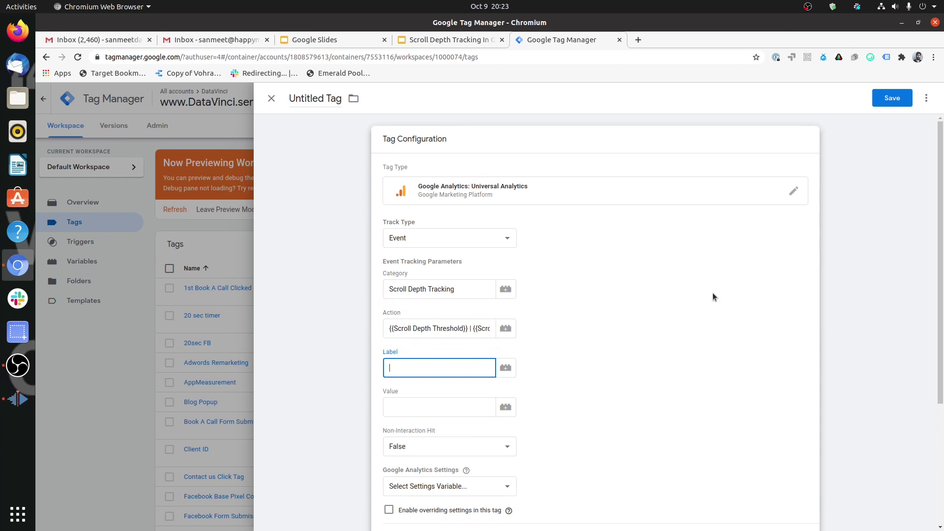
type("{{")
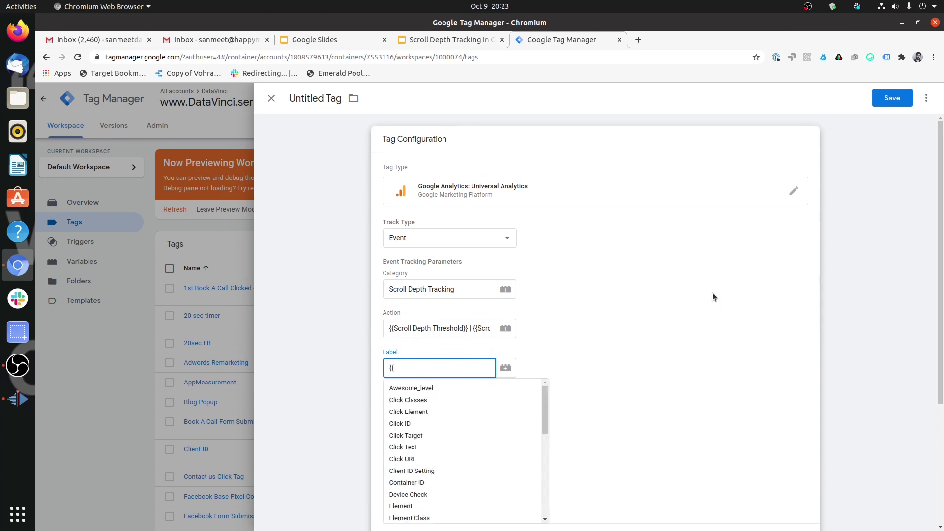
type("page")
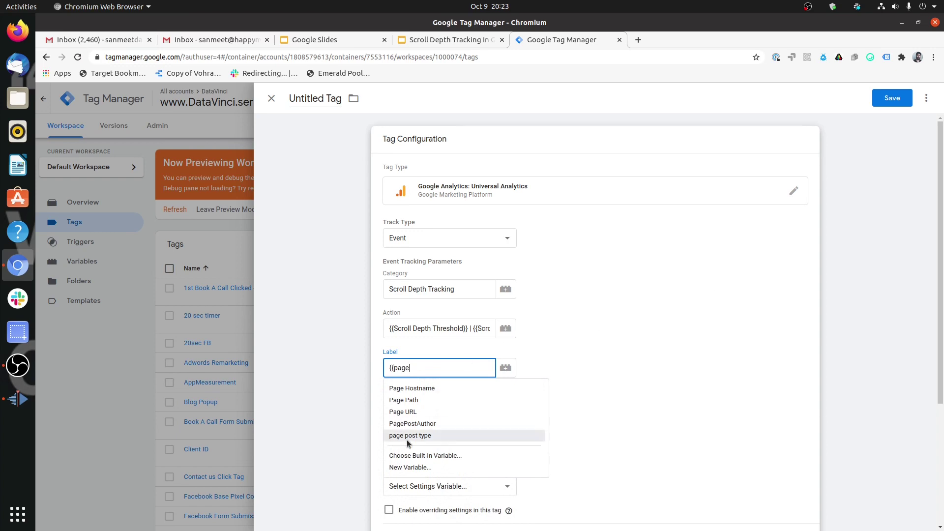
left_click(412, 415)
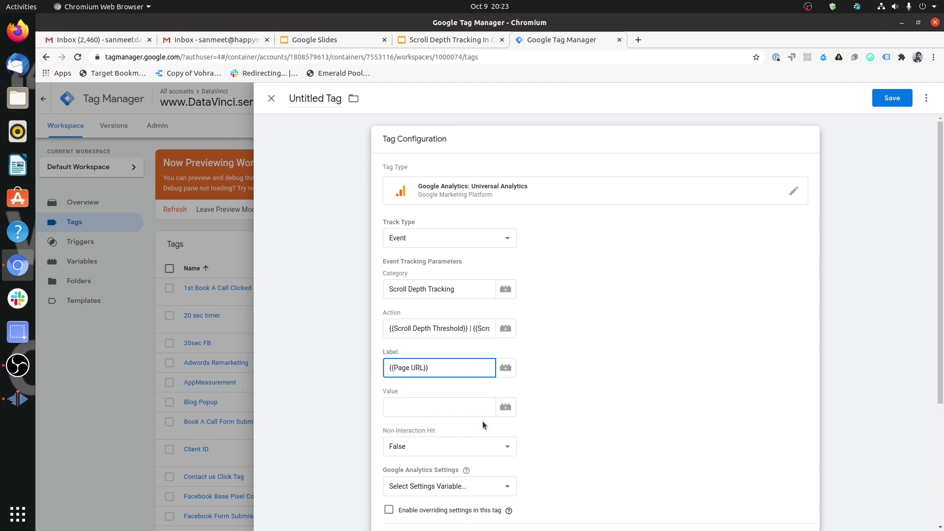
- Keep Non-Interaction Hit False and choose {{Google Analytics settings}} as the settings variable
scroll(546, 409, "down", 1)
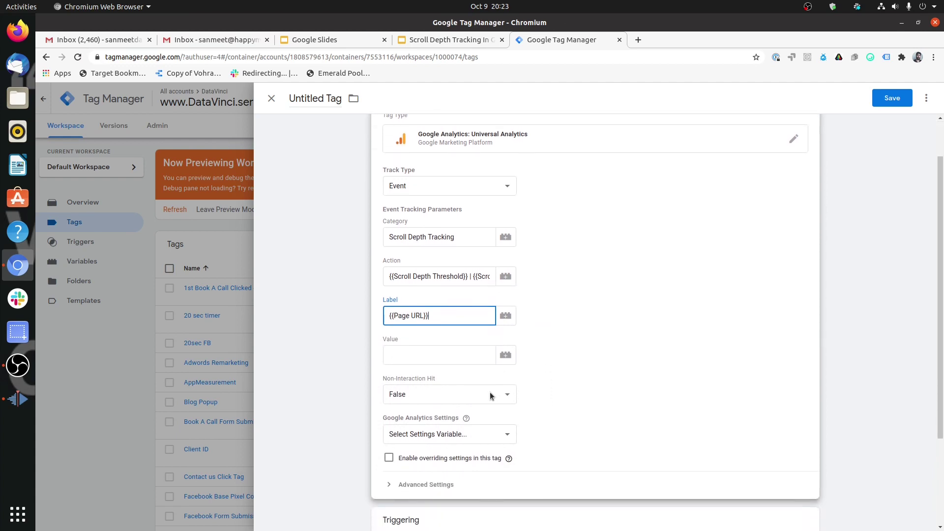
left_click(490, 397)
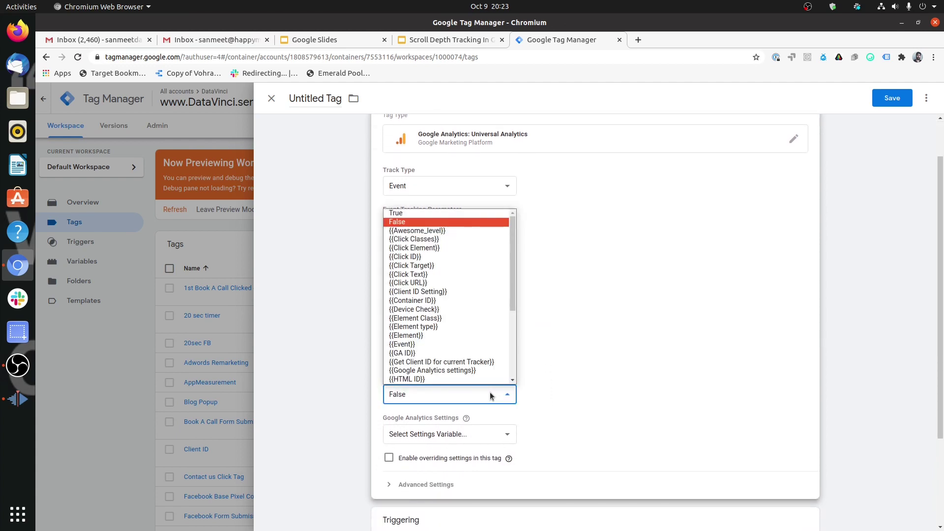
left_click(450, 221)
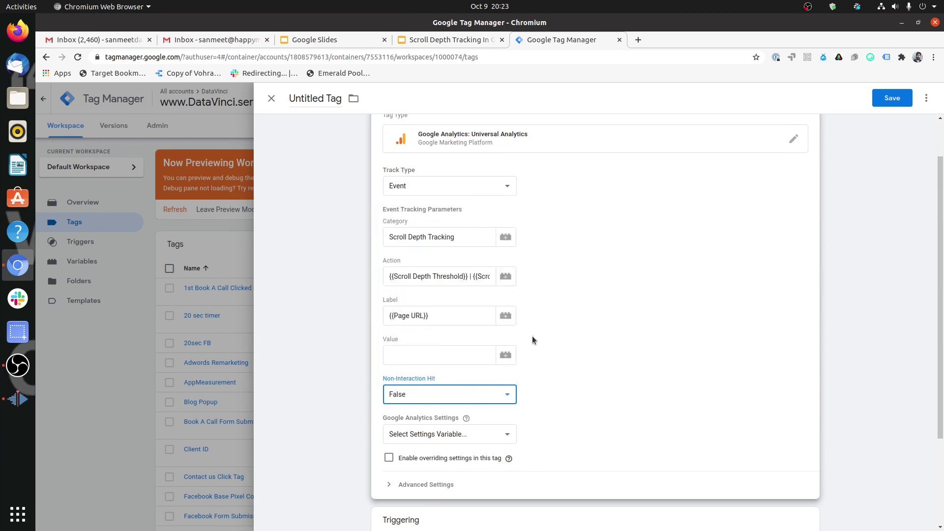
left_click(462, 427)
left_click(455, 464)
scroll(529, 384, "down", 5)
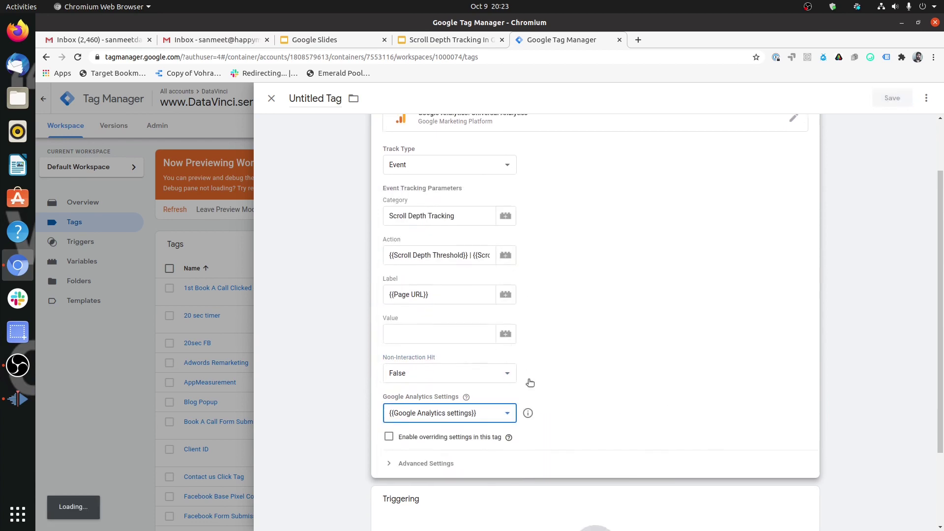
- Make the Scroll Depth Trigger the tag's firing trigger
left_click(547, 413)
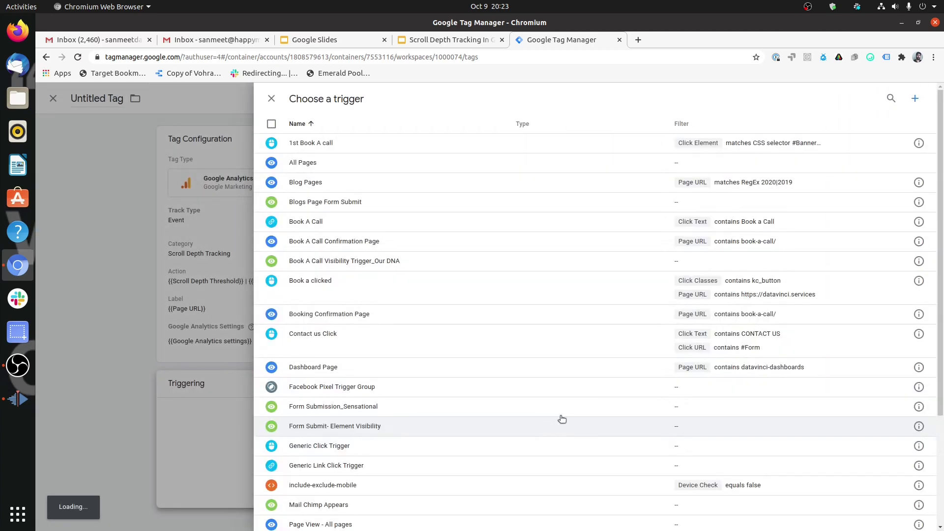
left_click(891, 98)
type("scro")
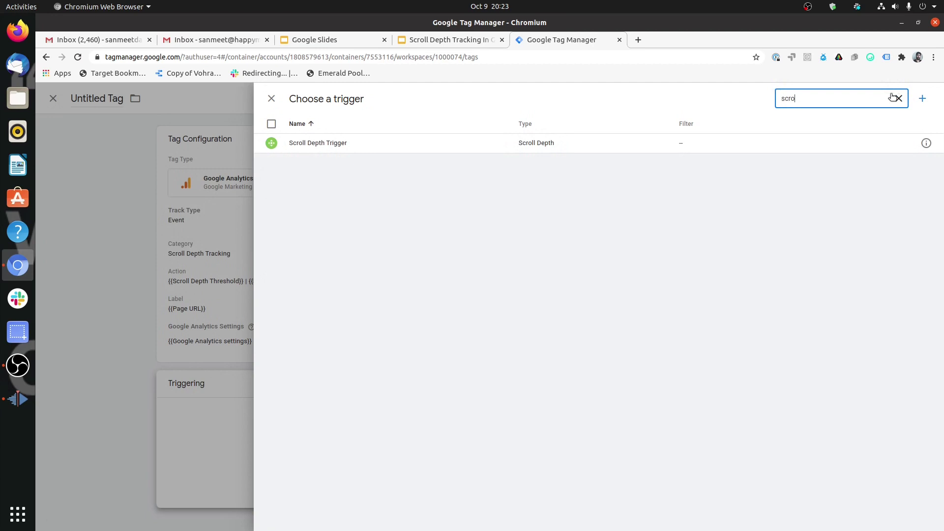
left_click(840, 142)
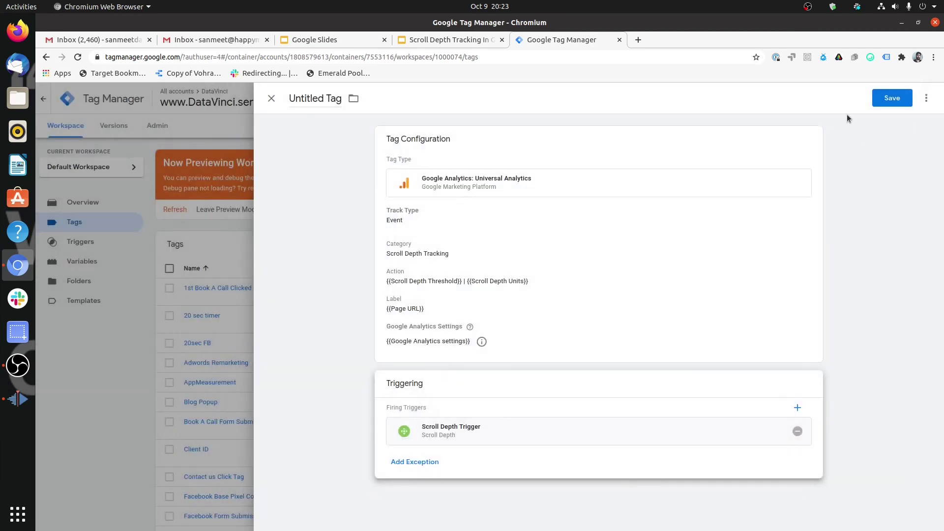
- Name the tag 'GA EVENT - SCROLL DEPTH' and save it
left_click(334, 98)
type("GA EVENT - ")
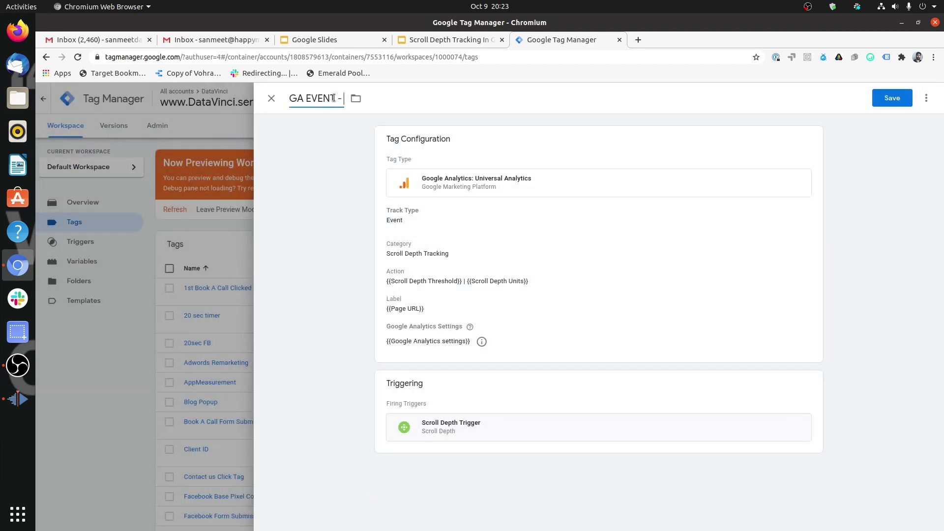
type("SCROLL DEPTH")
left_click(909, 103)
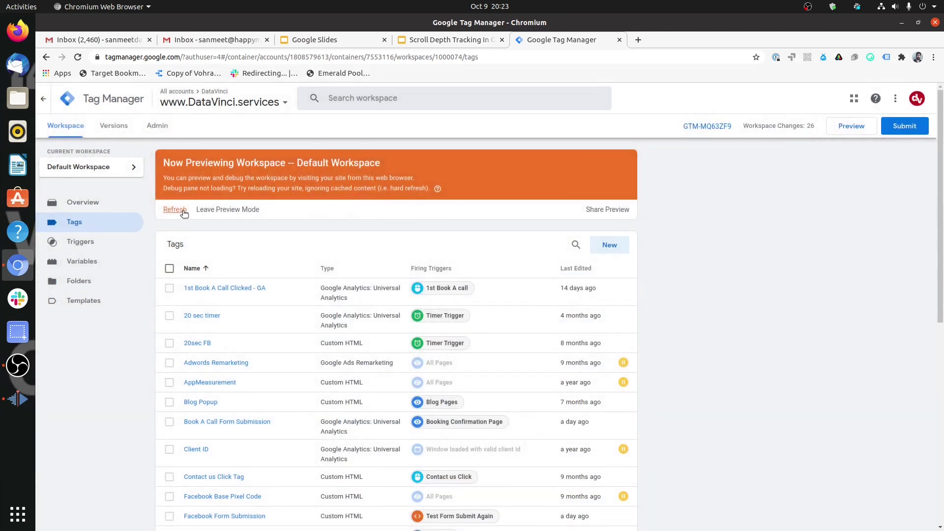
- Refresh the preview, scroll the site, and confirm GA EVENT - SCROLL DEPTH fired on Scroll Depth
left_click(175, 210)
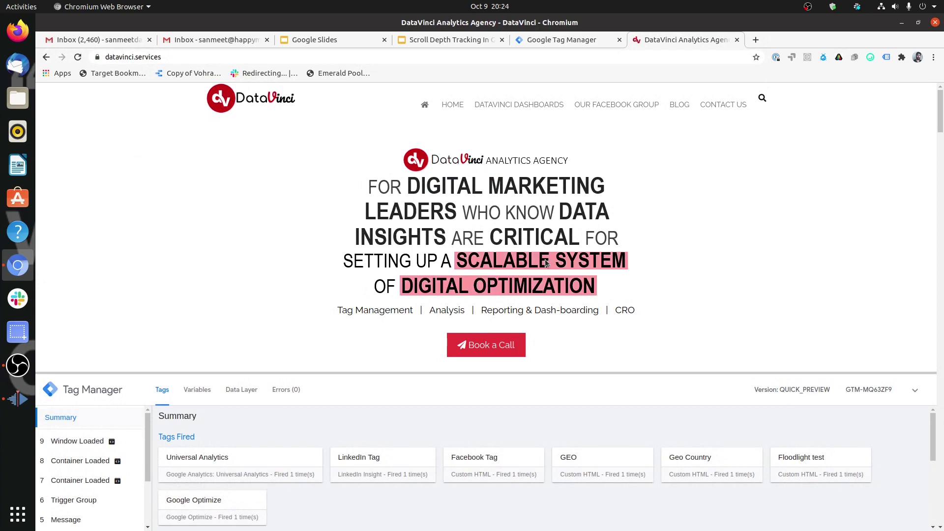
scroll(537, 197, "down", 5)
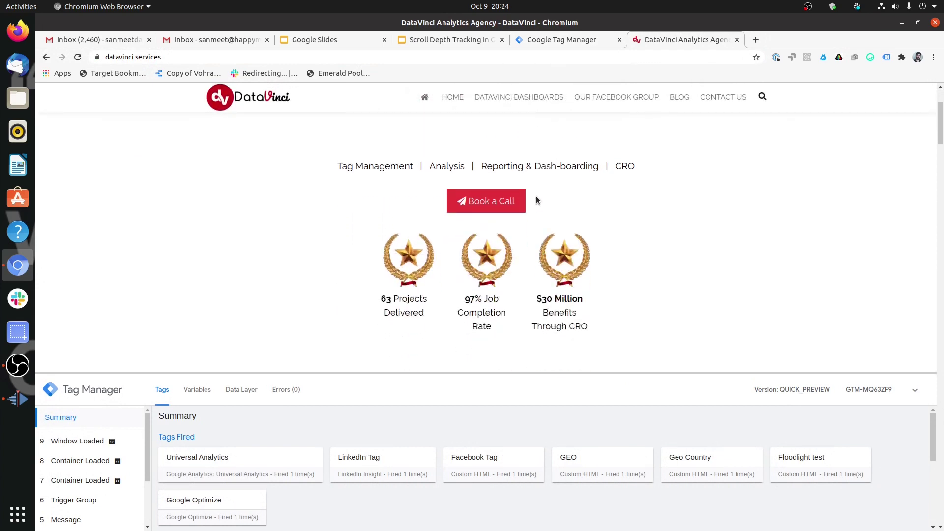
scroll(536, 198, "down", 7)
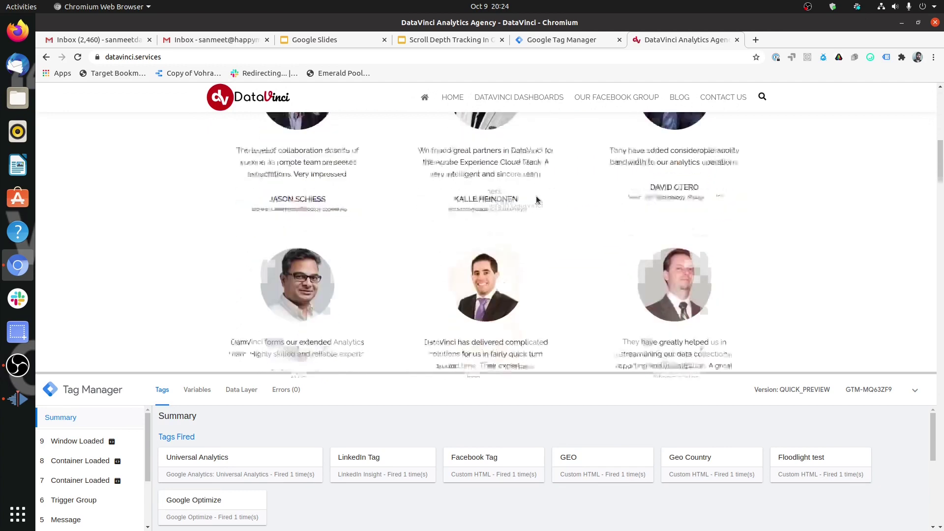
scroll(536, 196, "down", 4)
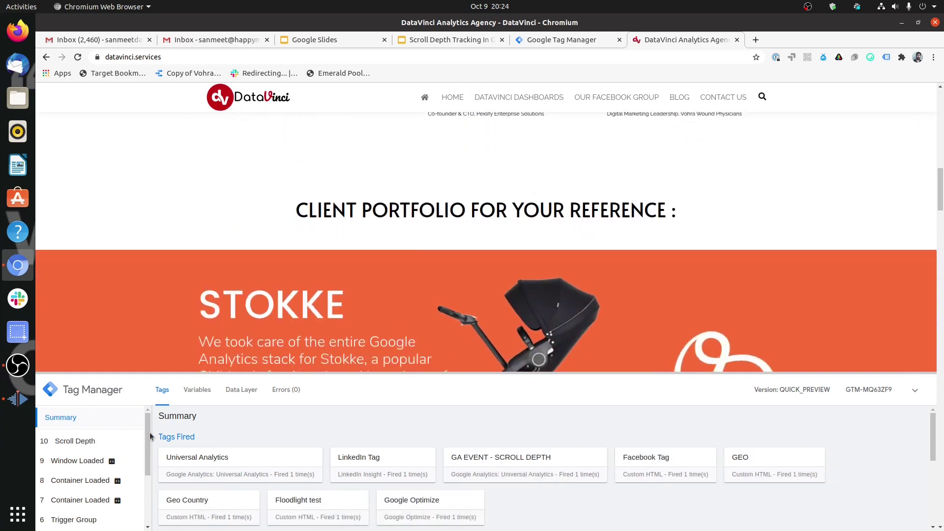
left_click(113, 445)
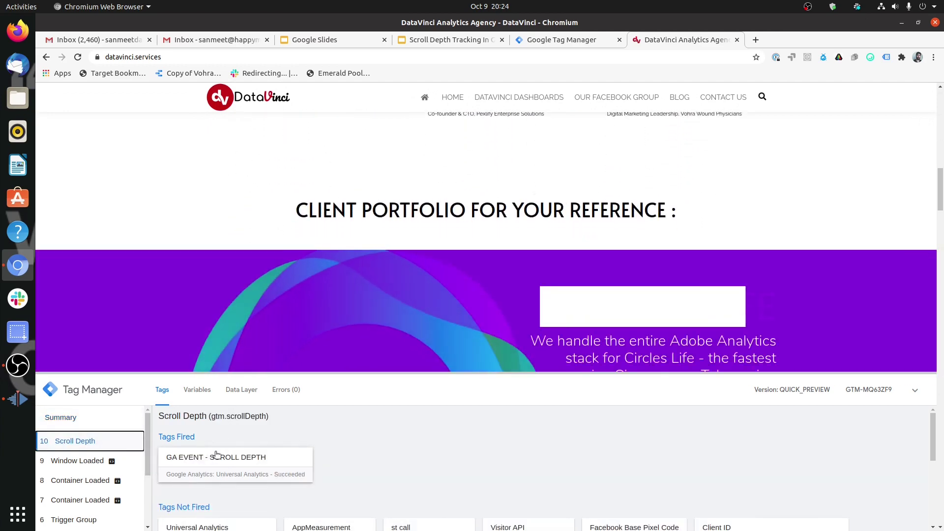
- Show DevTools' Omnibug panel and scroll the page down to log GA scroll hits
key("ctrl+shift+i")
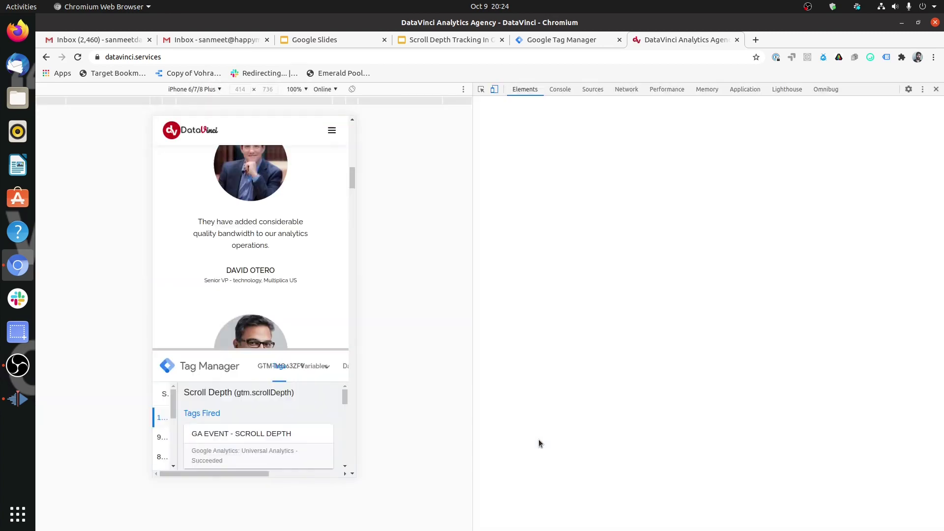
left_click(826, 89)
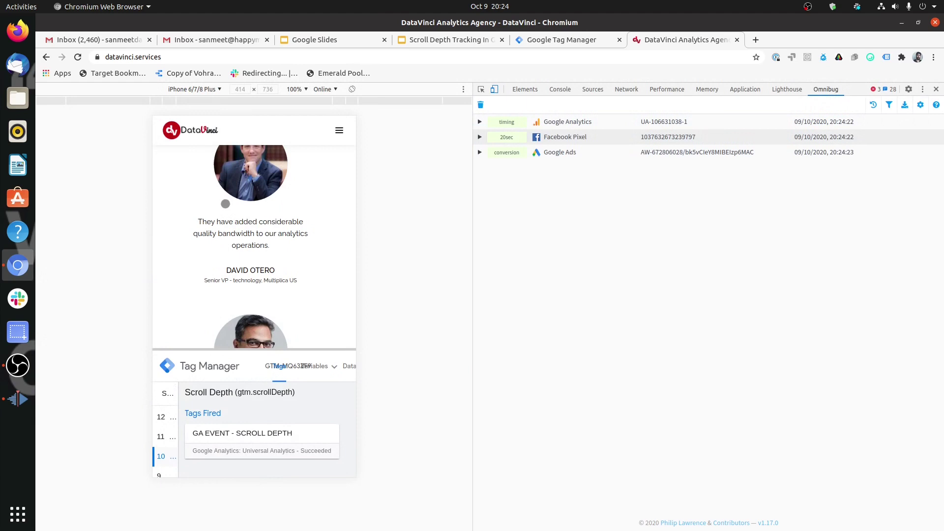
scroll(284, 222, "down", 4)
scroll(282, 220, "down", 5)
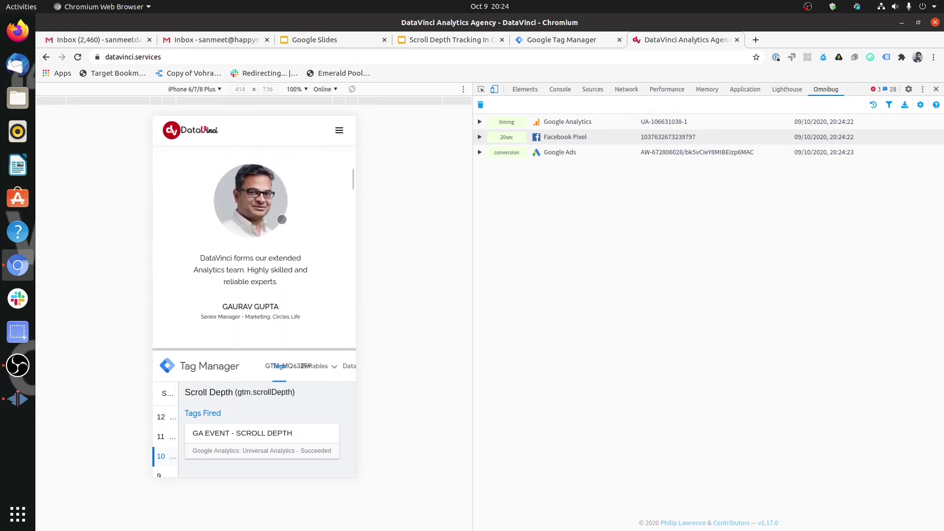
scroll(285, 221, "down", 6)
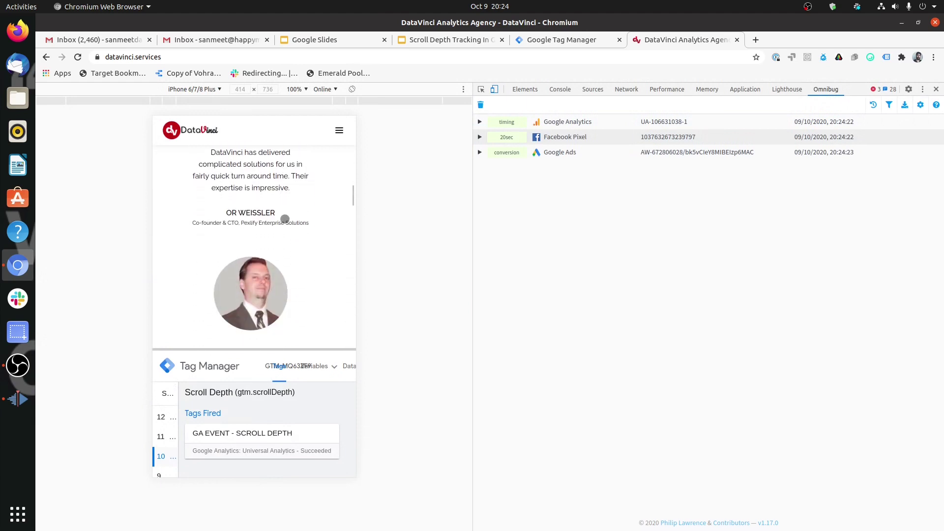
scroll(286, 217, "down", 6)
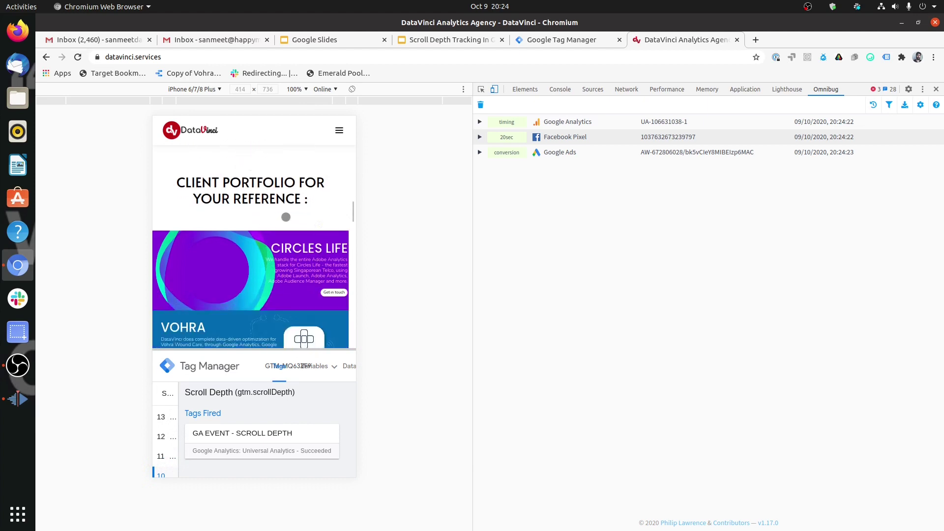
scroll(286, 217, "down", 6)
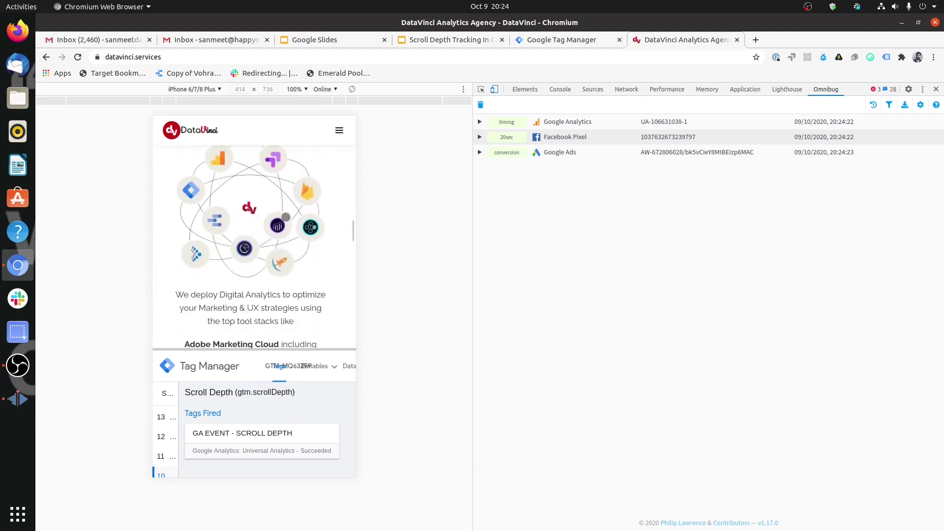
scroll(285, 217, "down", 6)
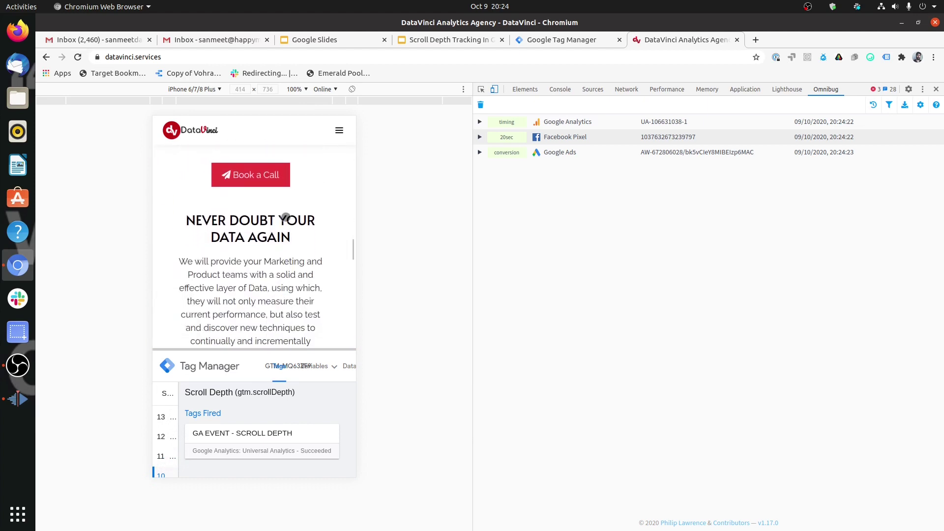
scroll(286, 217, "down", 5)
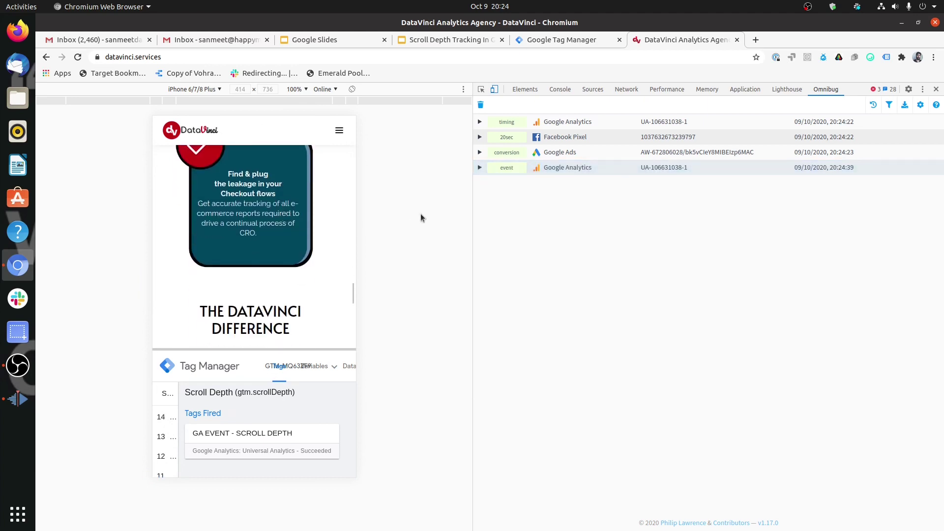
- Check that the first GA event hit shows Event Action 50 | percent
left_click(491, 171)
scroll(596, 259, "down", 3)
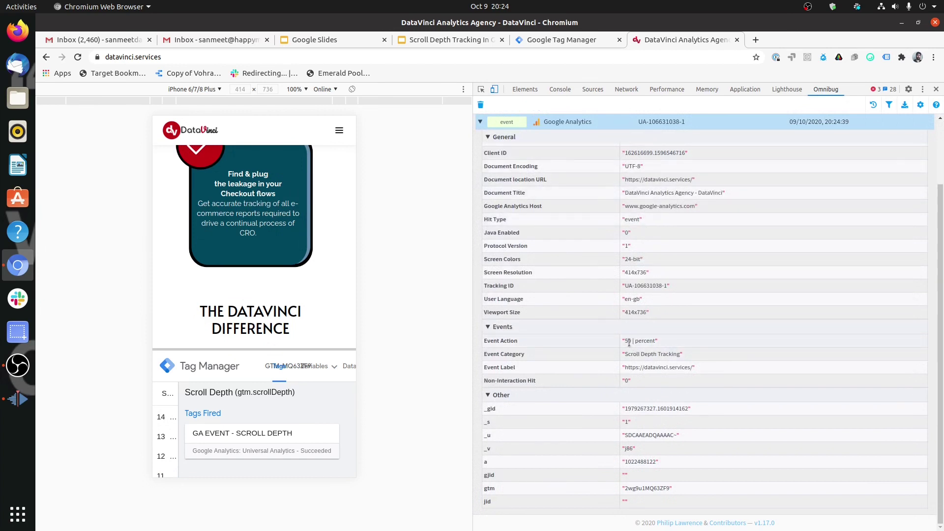
left_click_drag(633, 341, 655, 342)
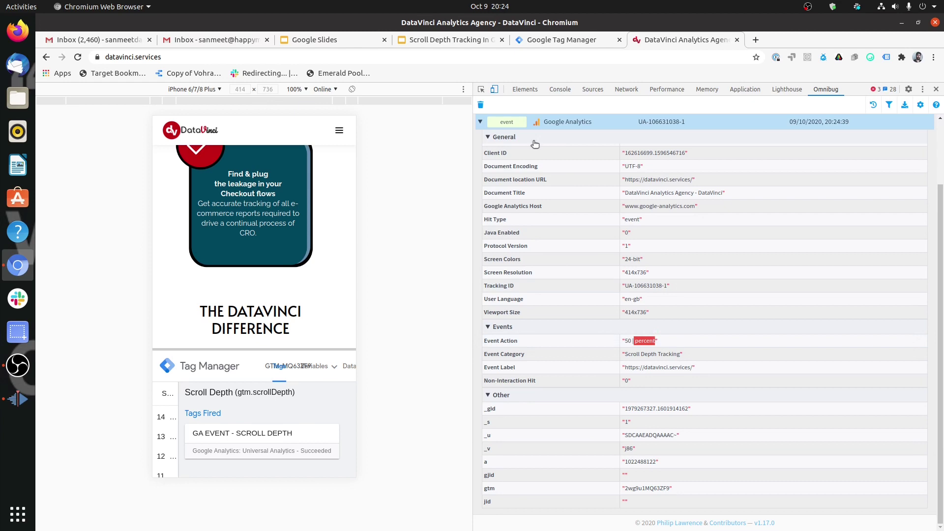
left_click(480, 121)
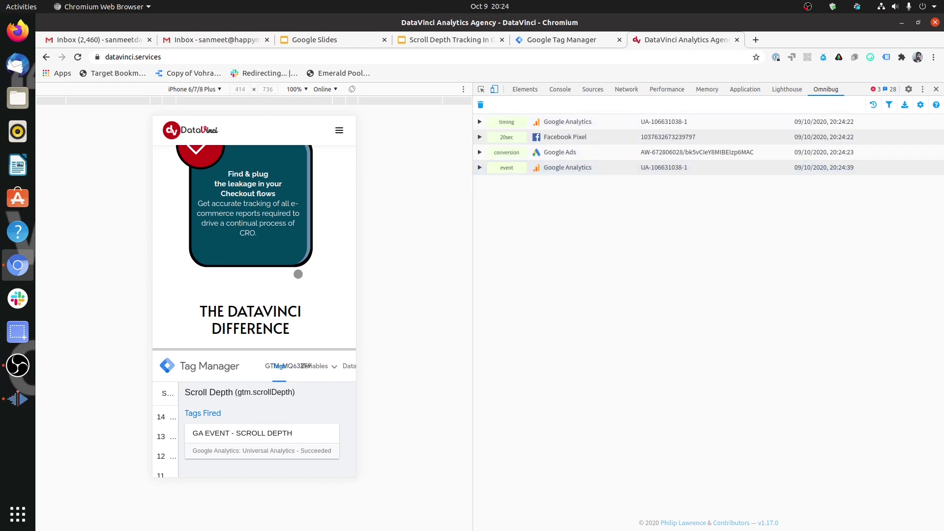
- Scroll further and check that the second GA event hit shows Event Action 75 | percent
scroll(299, 274, "down", 3)
scroll(298, 274, "down", 12)
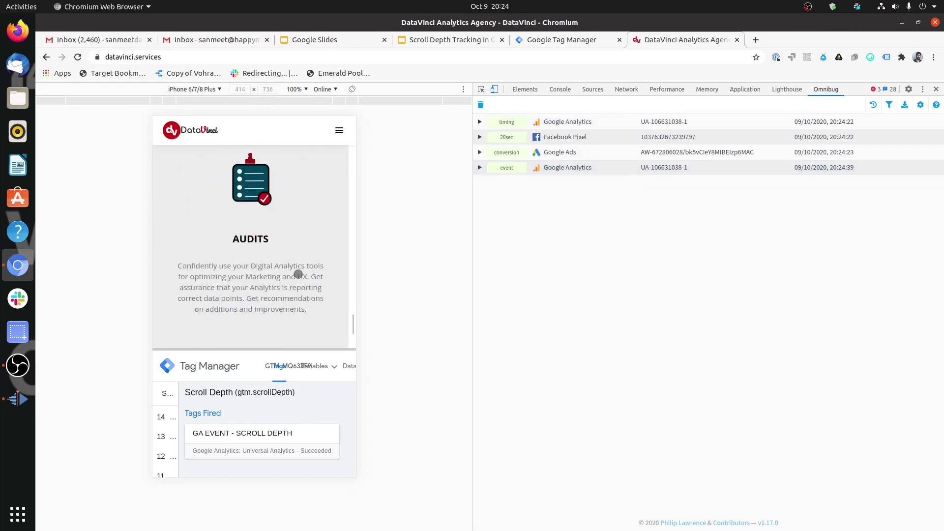
scroll(298, 274, "down", 5)
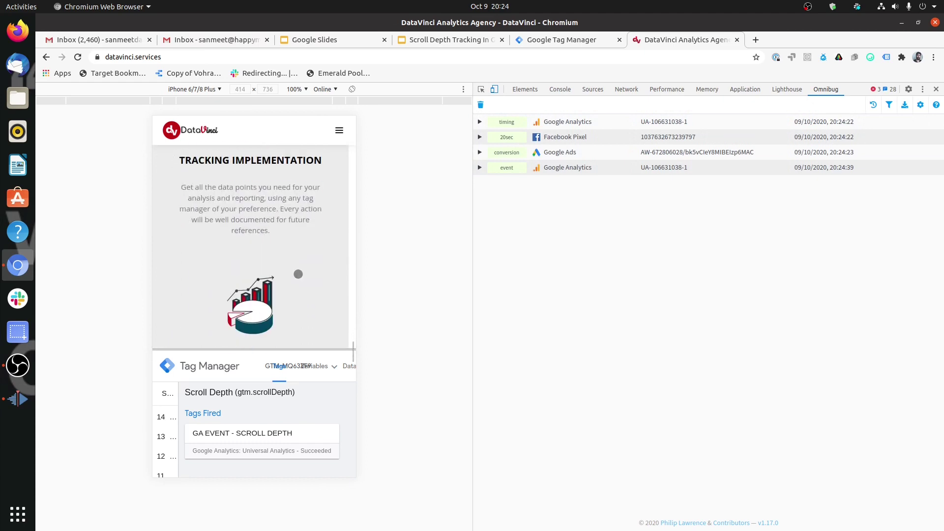
scroll(298, 274, "down", 10)
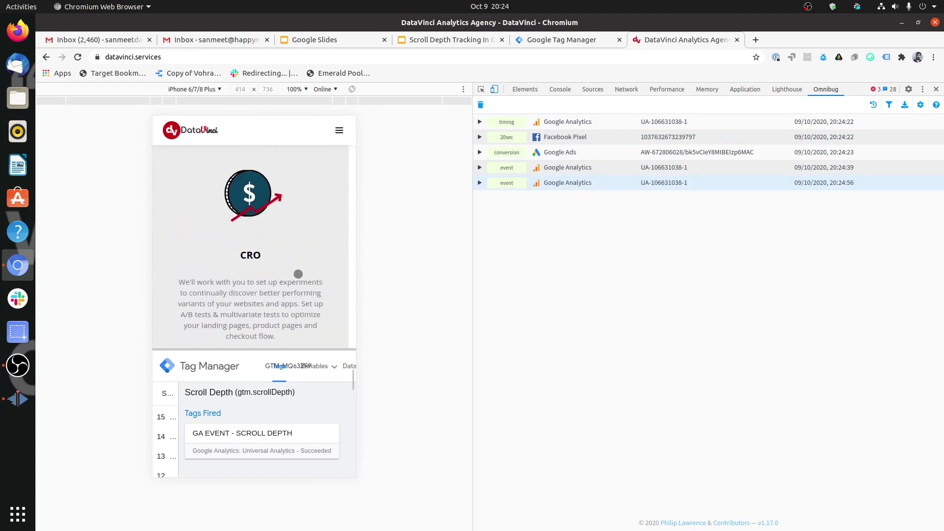
left_click(496, 185)
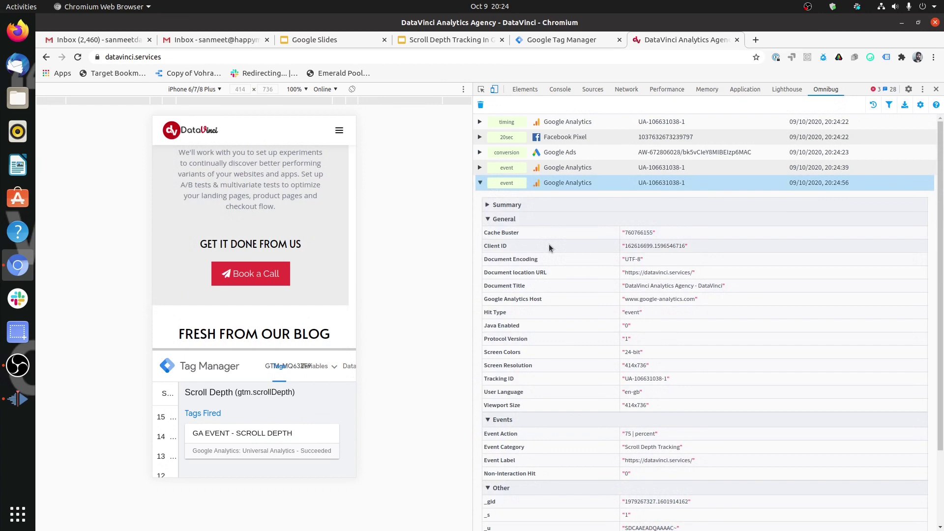
scroll(539, 231, "down", 2)
left_click_drag(628, 355, 653, 354)
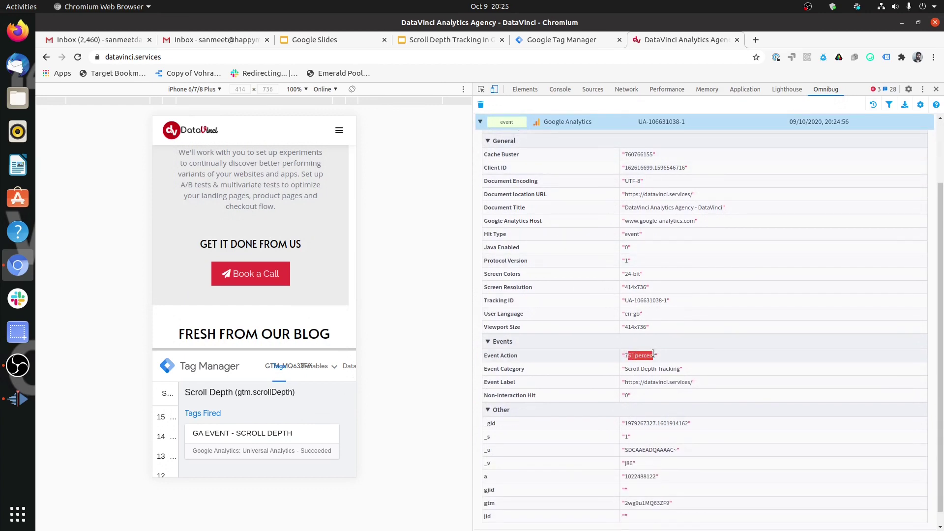
left_click(480, 122)
- Scroll further and inspect the 20:25:08 GA event hit's details
scroll(275, 225, "down", 15)
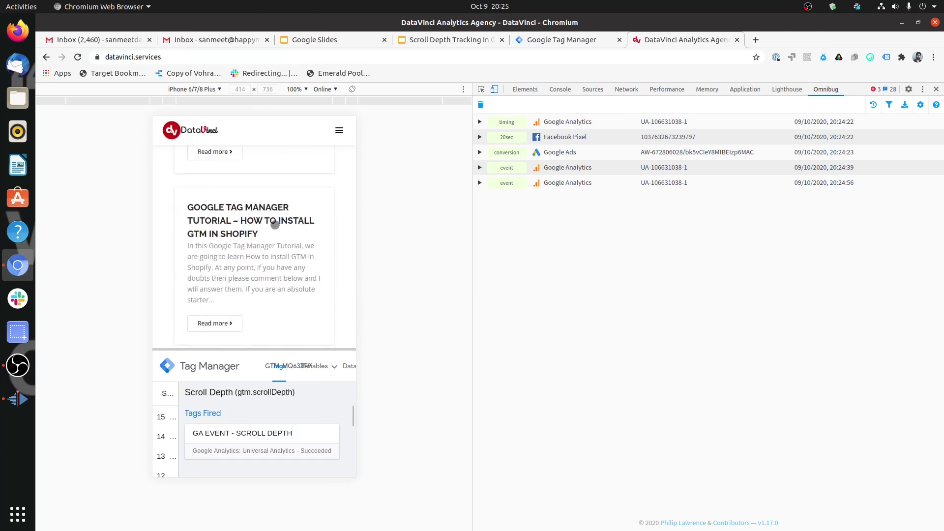
scroll(276, 225, "down", 7)
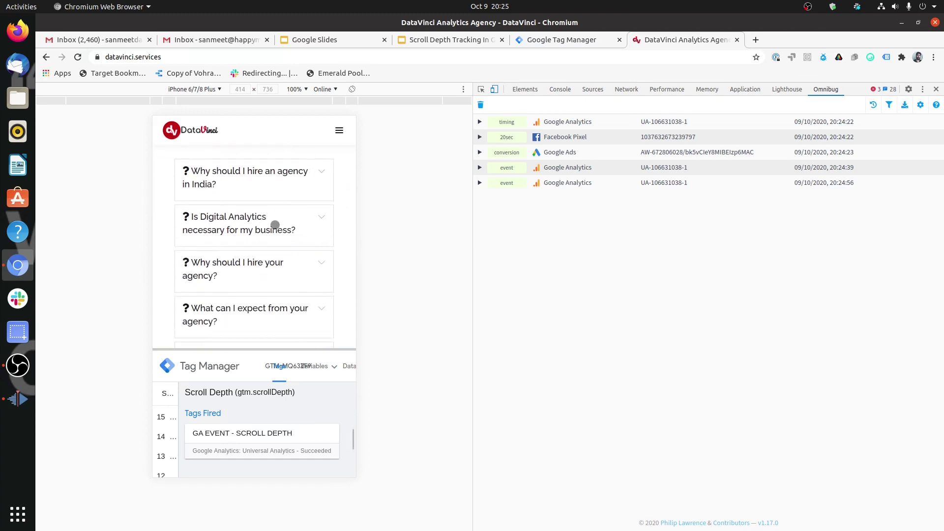
scroll(275, 225, "down", 5)
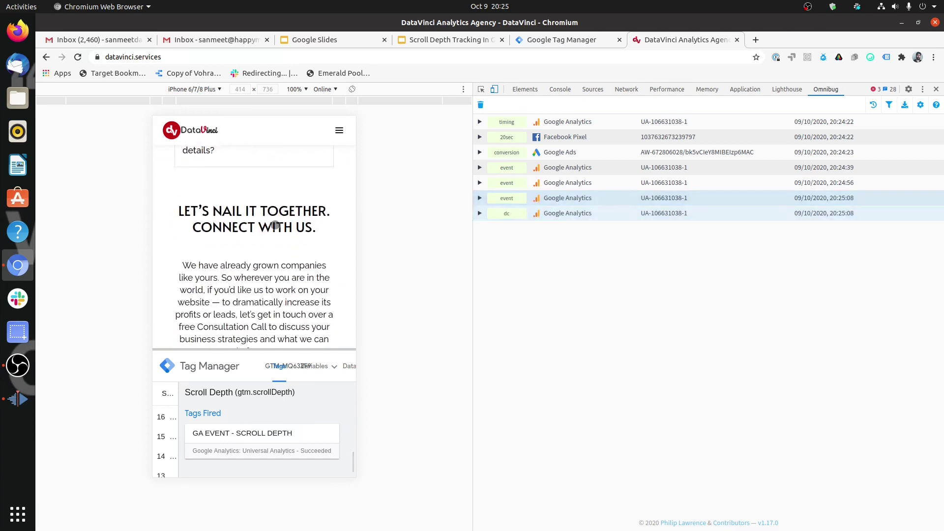
left_click(496, 201)
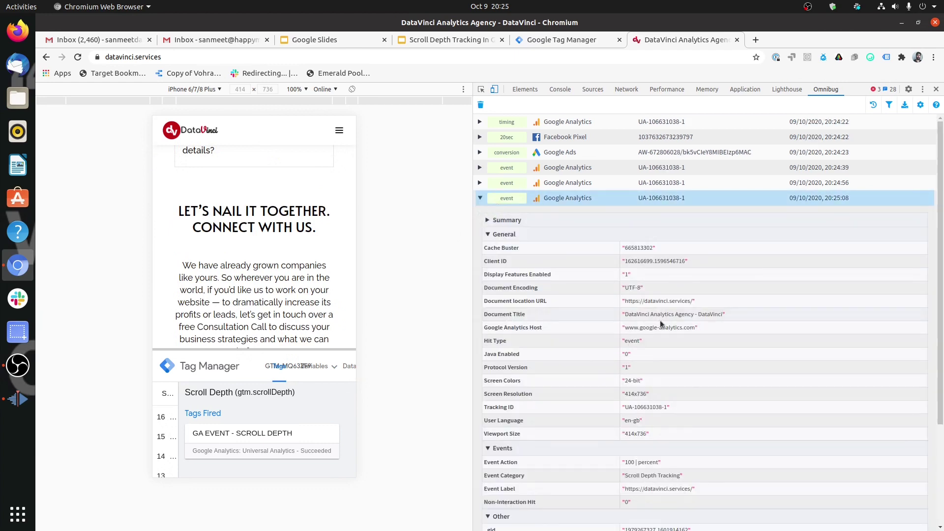
scroll(660, 295, "down", 3)
scroll(659, 323, "down", 1)
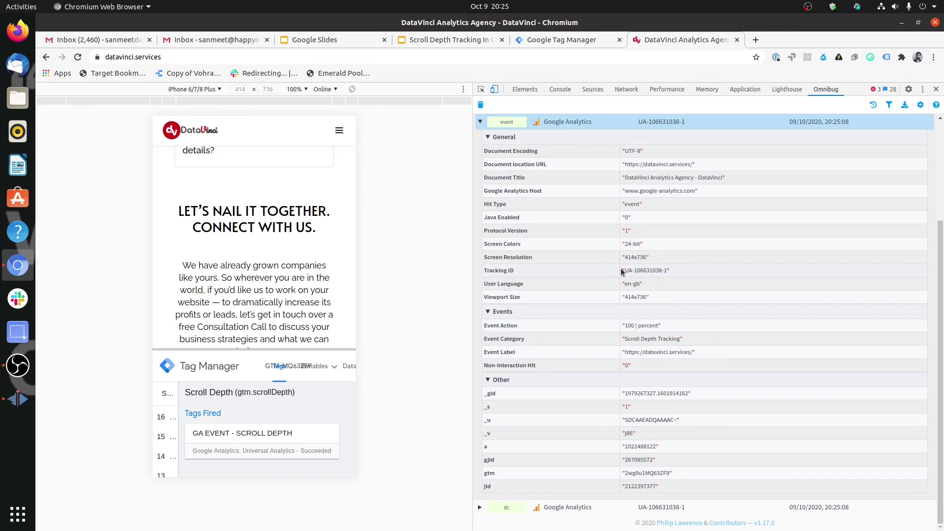
scroll(624, 270, "up", 5)
left_click(481, 198)
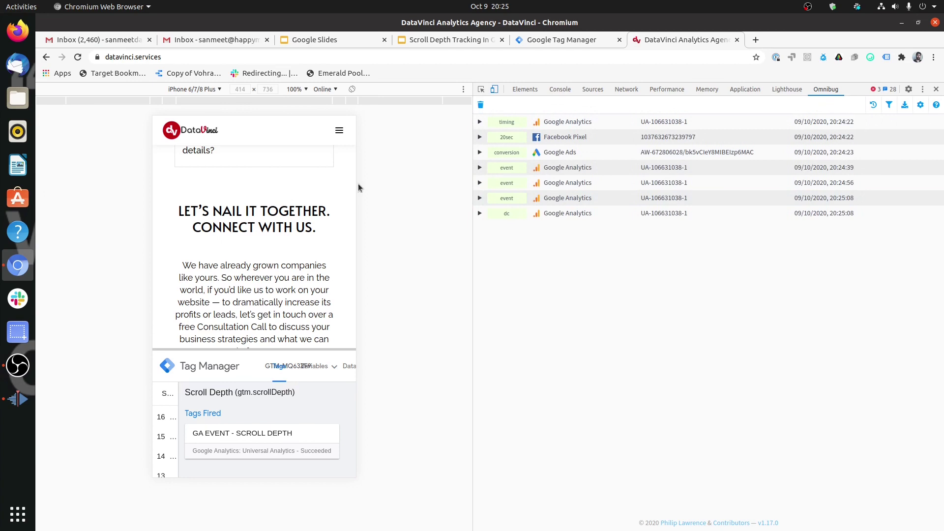
- Recheck the 20:24:39, 20:24:56 and 20:25:08 hits, confirming the 100 percent event
left_click(480, 168)
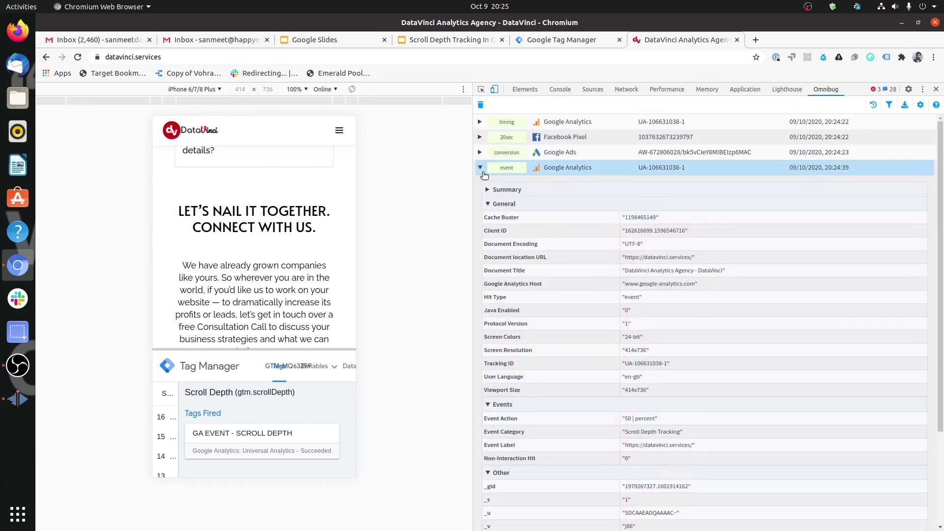
left_click(480, 168)
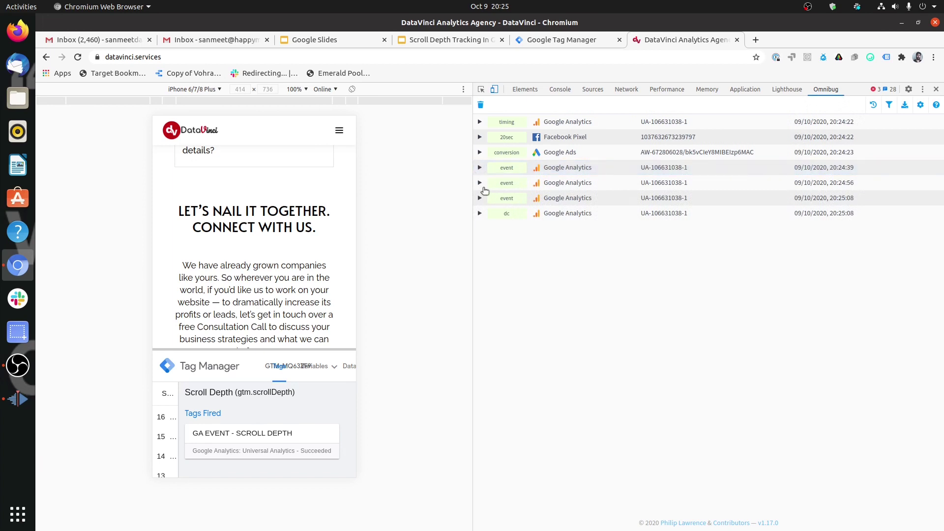
left_click(481, 184)
left_click(481, 185)
left_click(480, 199)
left_click(481, 201)
left_click(495, 198)
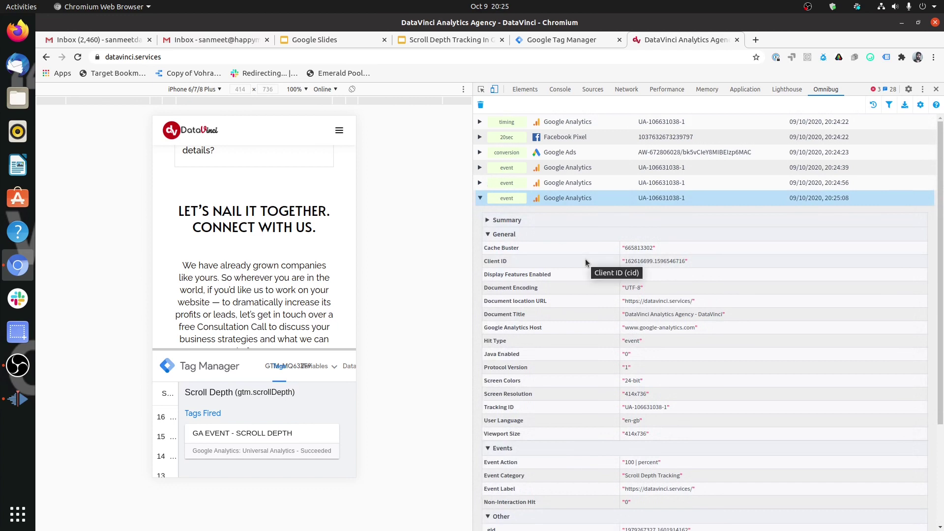
left_click(481, 198)
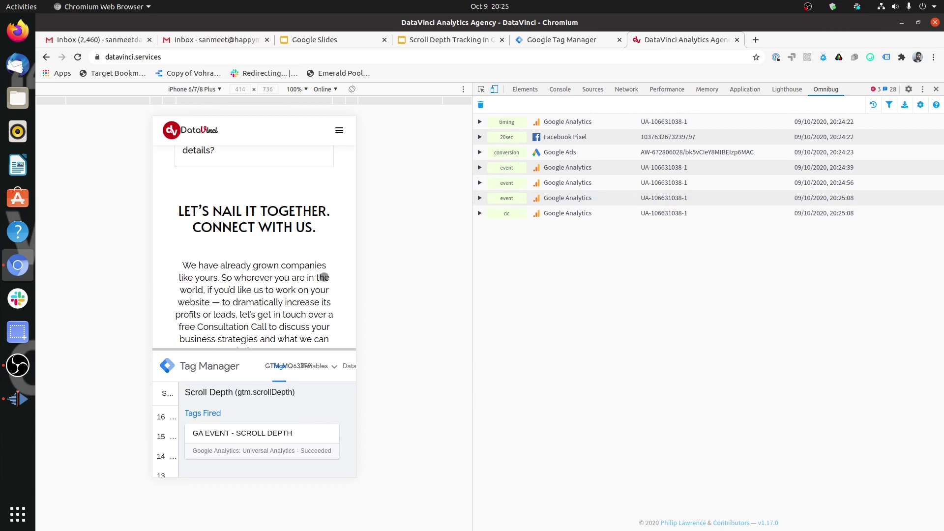
- Scroll the emulated page up and back down to trigger a new GA hit at 20:26:00
scroll(324, 277, "up", 3)
scroll(324, 277, "up", 15)
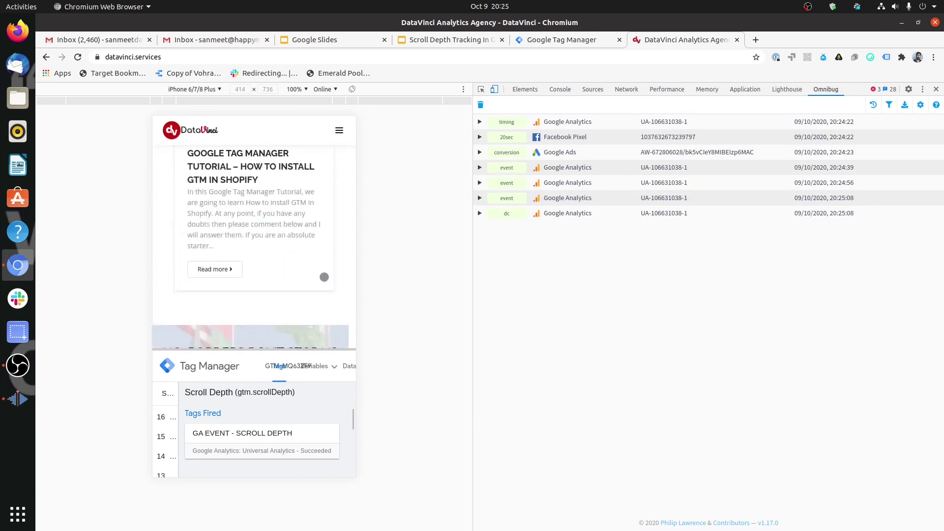
scroll(325, 277, "up", 15)
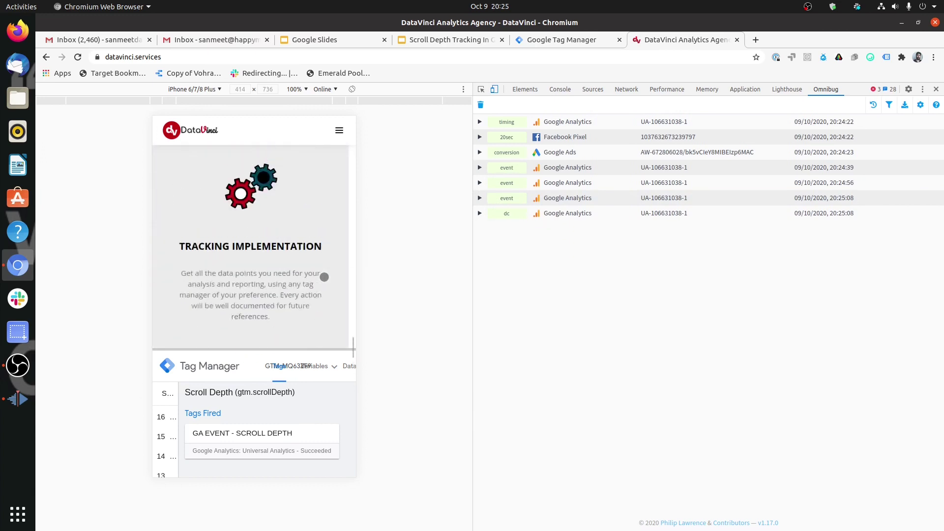
scroll(324, 277, "up", 10)
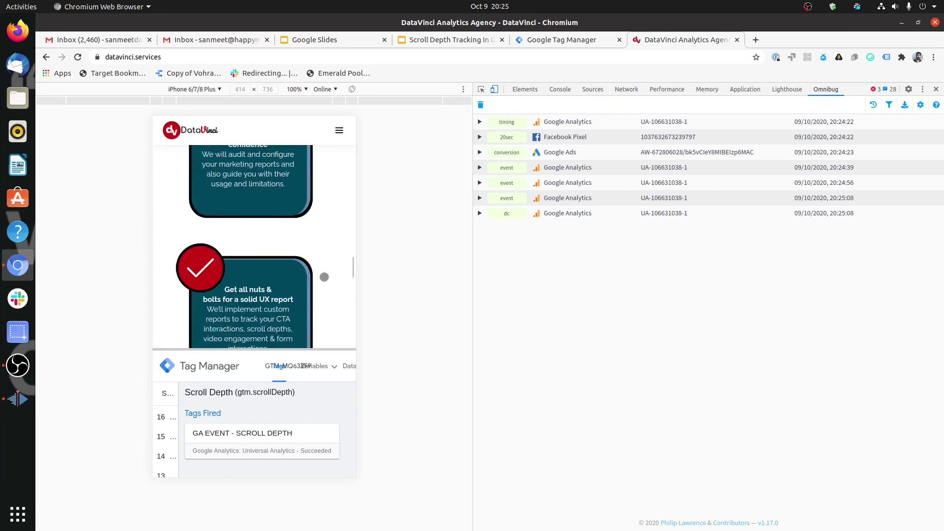
scroll(325, 277, "down", 10)
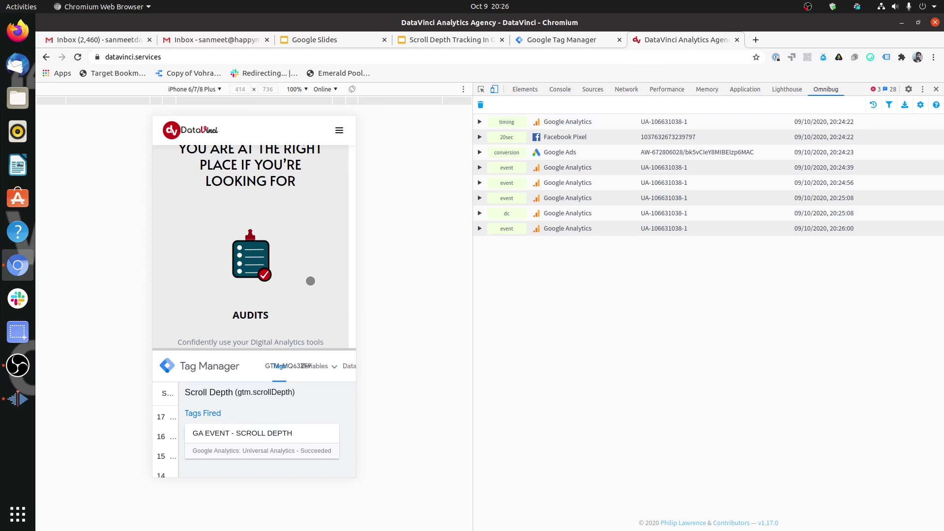
scroll(310, 281, "up", 5)
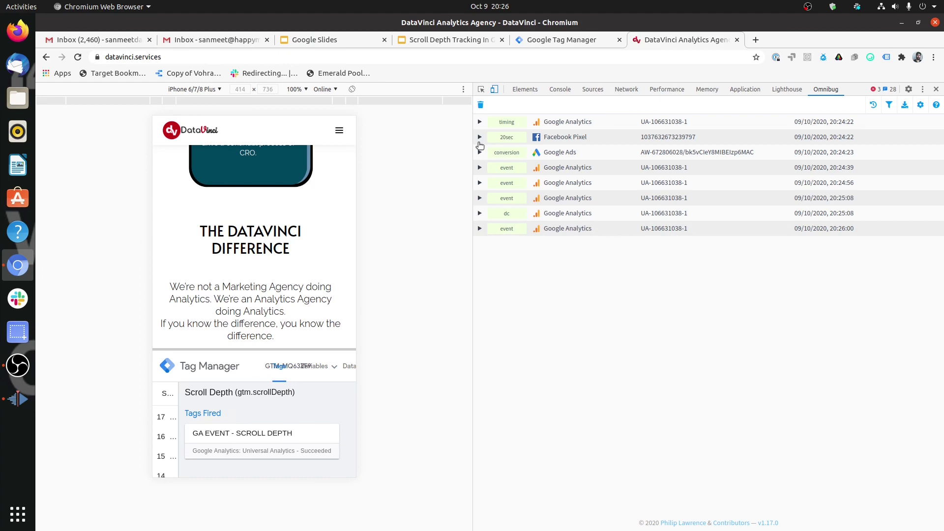
- Clear all recorded tracking requests from the Omnibug log
left_click(481, 107)
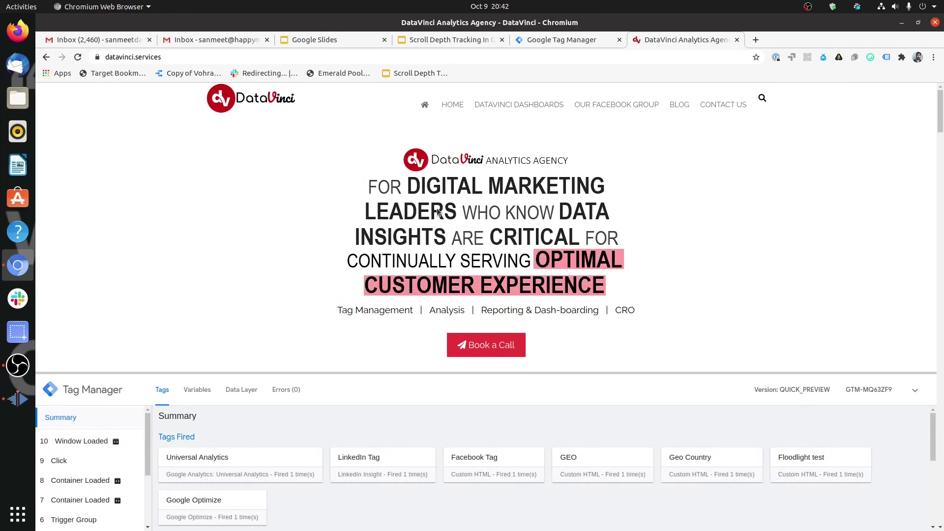
- Scroll the site, then show the Variables for the Scroll Depth event
scroll(431, 213, "down", 5)
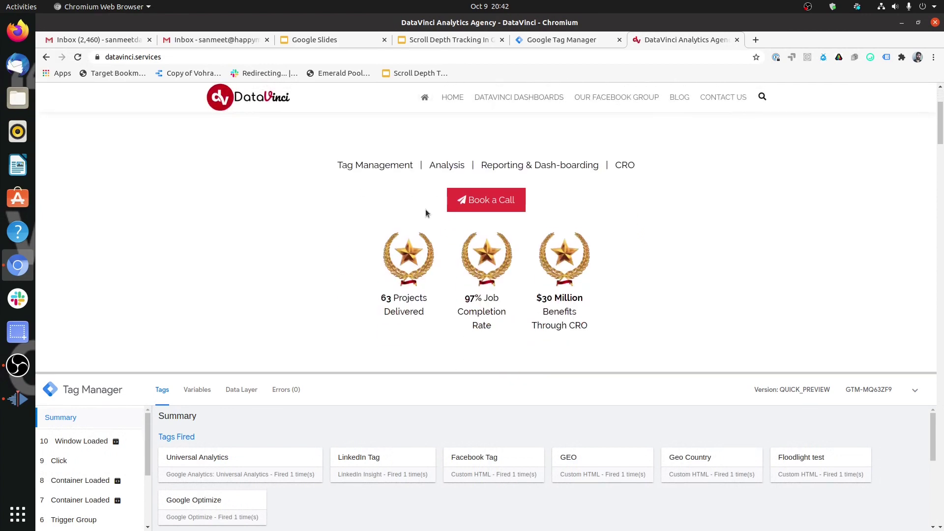
scroll(423, 212, "down", 15)
scroll(422, 211, "down", 5)
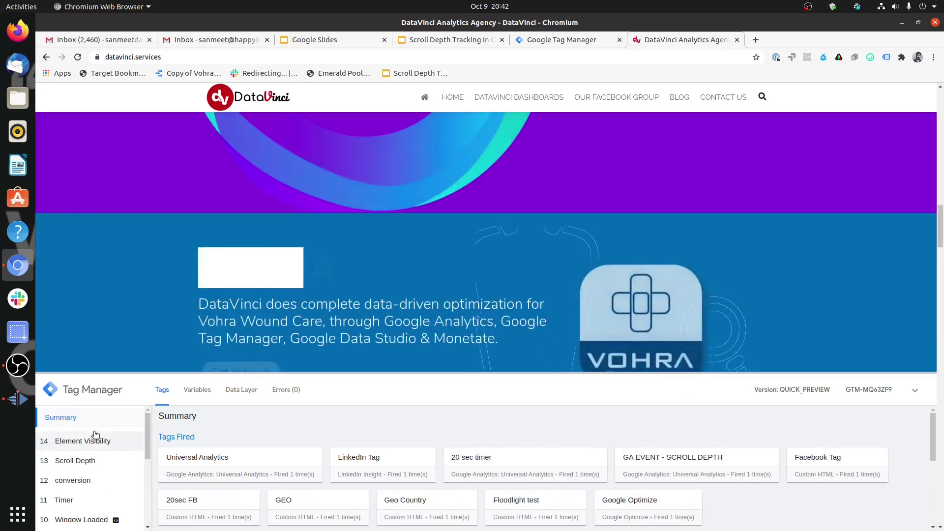
left_click(77, 460)
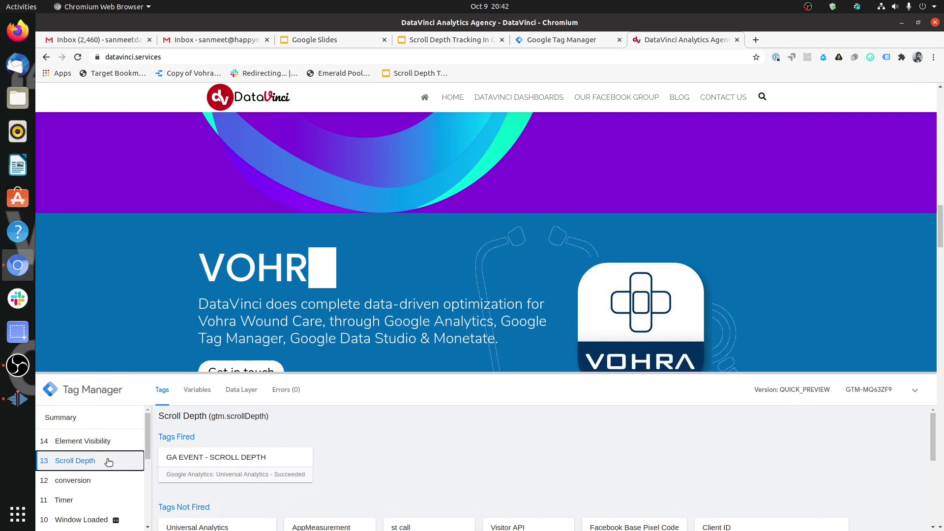
left_click(212, 389)
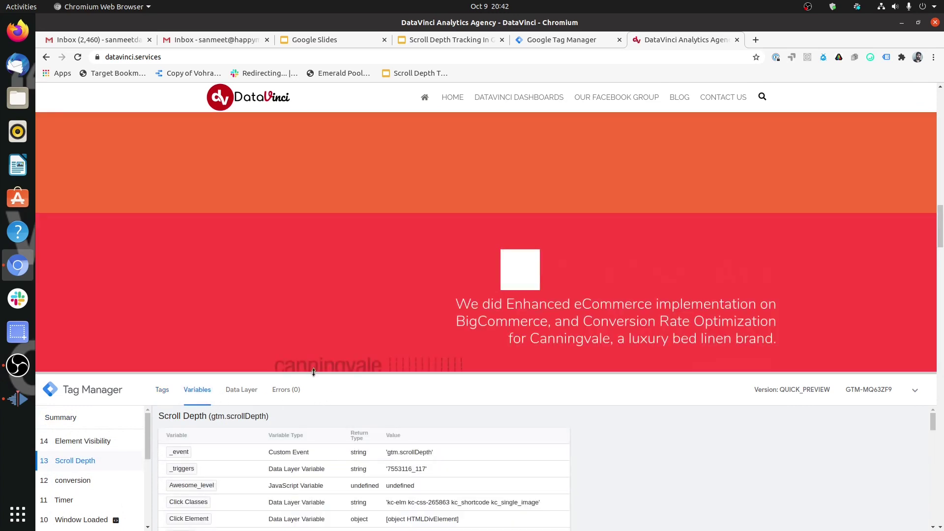
- Enlarge the preview pane and confirm the newest Scroll Depth event has Scroll Depth Threshold 50
left_click_drag(351, 373, 351, 202)
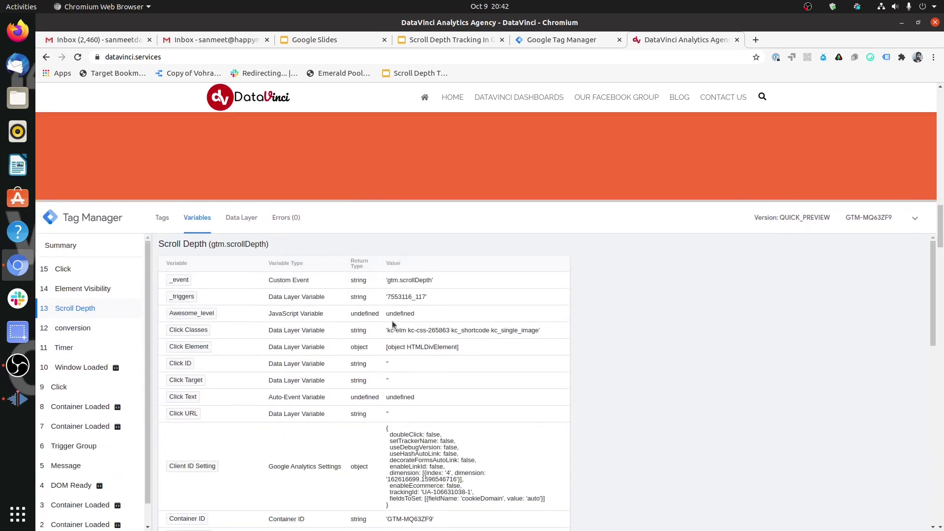
scroll(391, 350, "down", 9)
scroll(391, 349, "down", 3)
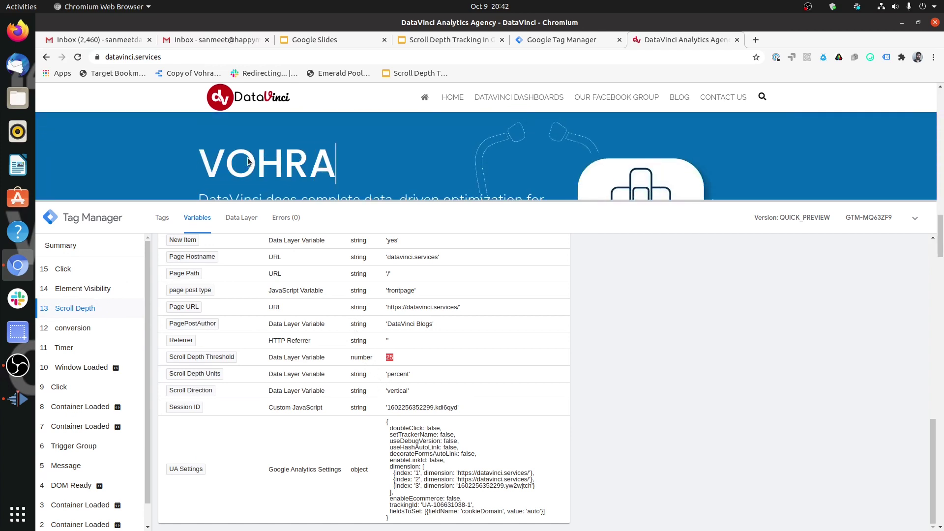
scroll(261, 159, "down", 5)
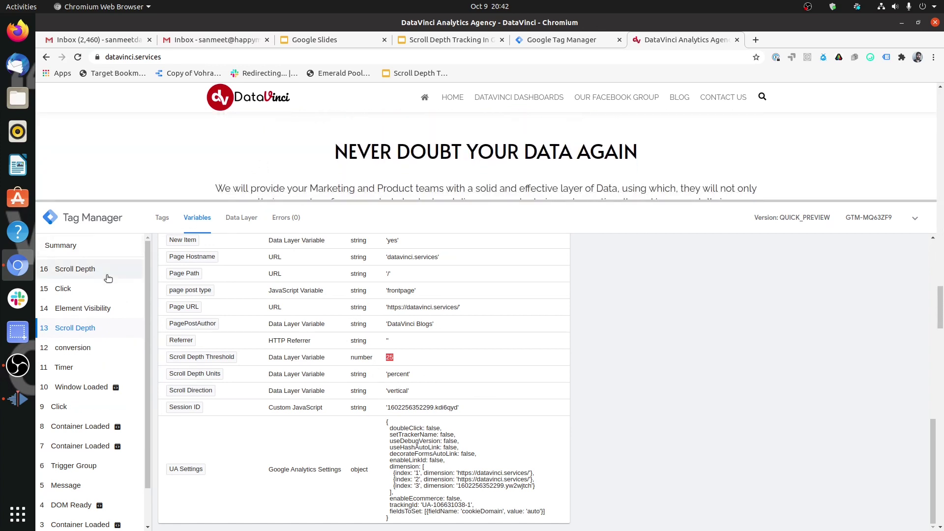
left_click(109, 274)
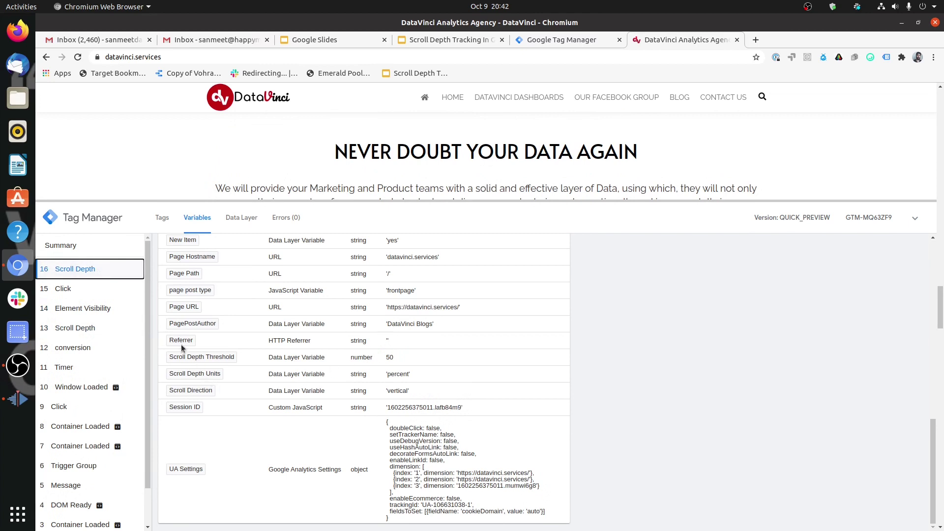
left_click_drag(396, 358, 383, 355)
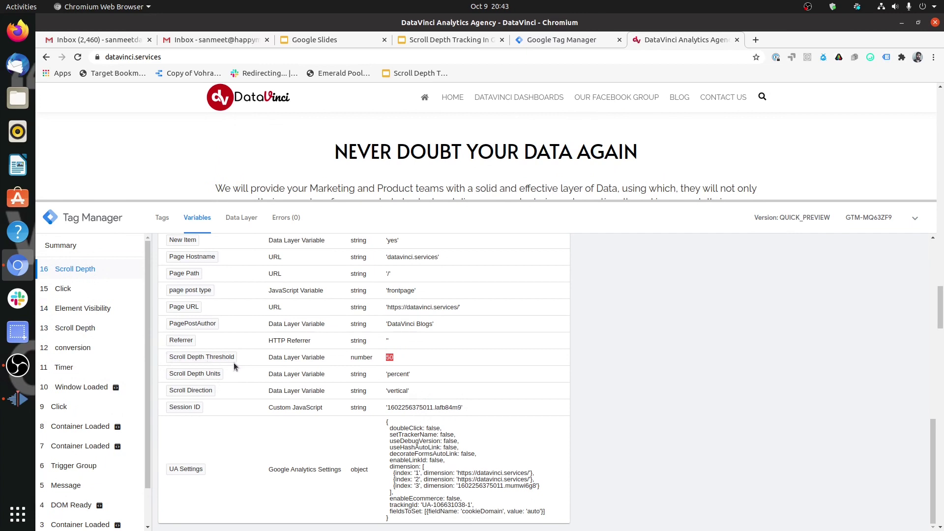
- Back in Tag Manager, set the FACEBOOK - 50% SCROLL DEPTH tag type to Custom HTML
left_click(560, 39)
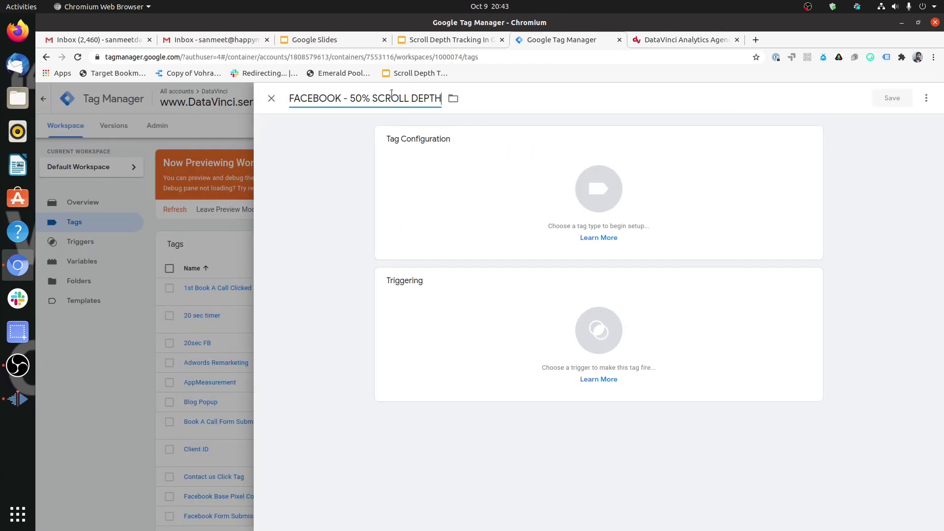
left_click(500, 153)
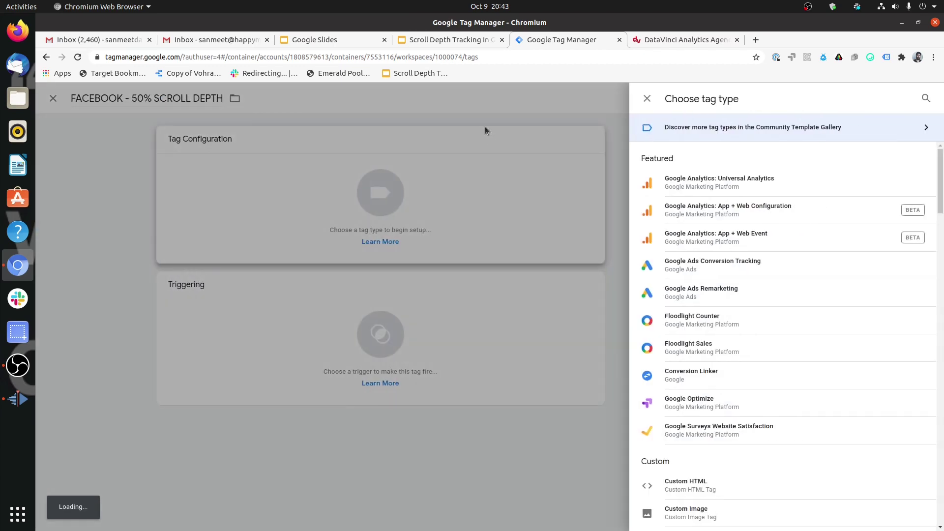
scroll(868, 280, "down", 2)
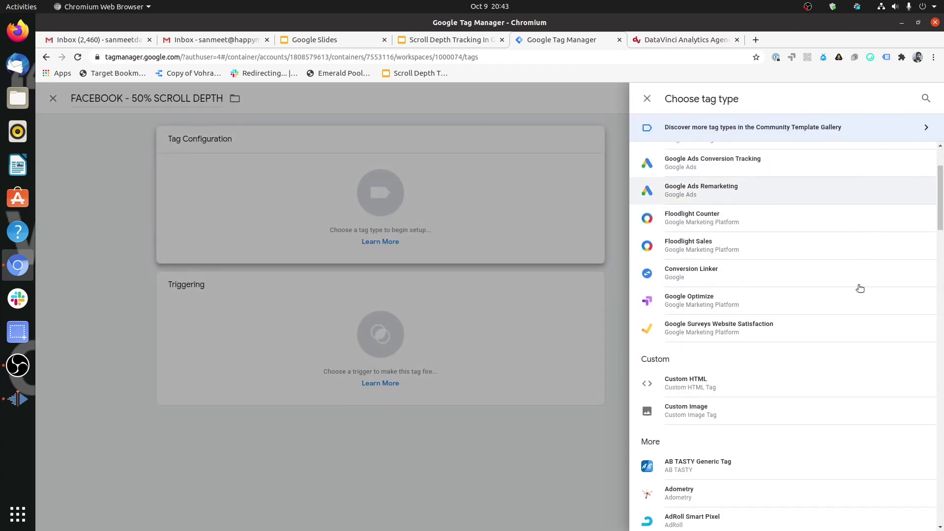
left_click(797, 381)
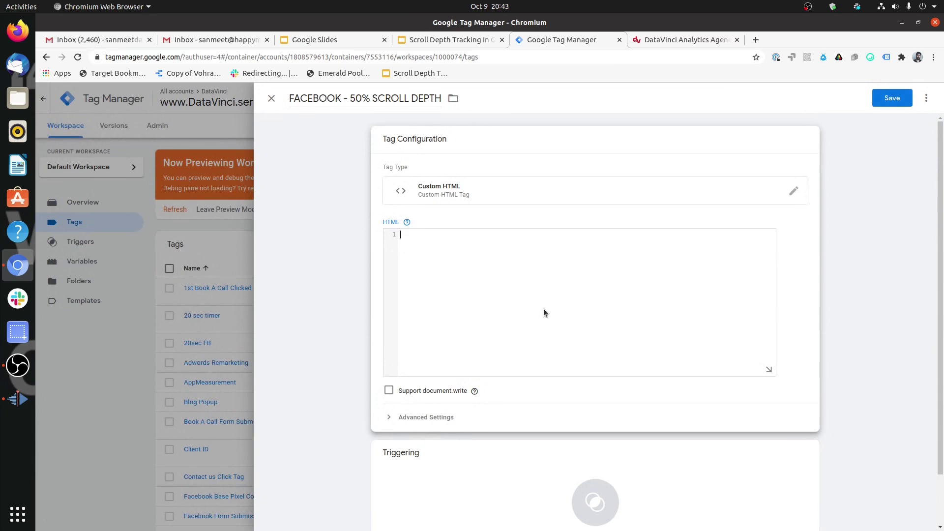
- Write a <script></script> block containing the fbq('trackCustom','50 % Scrolled') call
type("<sc")
type("ipt")
key("BackSpace")
key("BackSpace")
key("BackSpace")
type("ript>")
key("Return")
key("Return")
key("Return")
type("<script>")
type("/")
key("Up")
key("Up")
key("Return")
type("fbq")
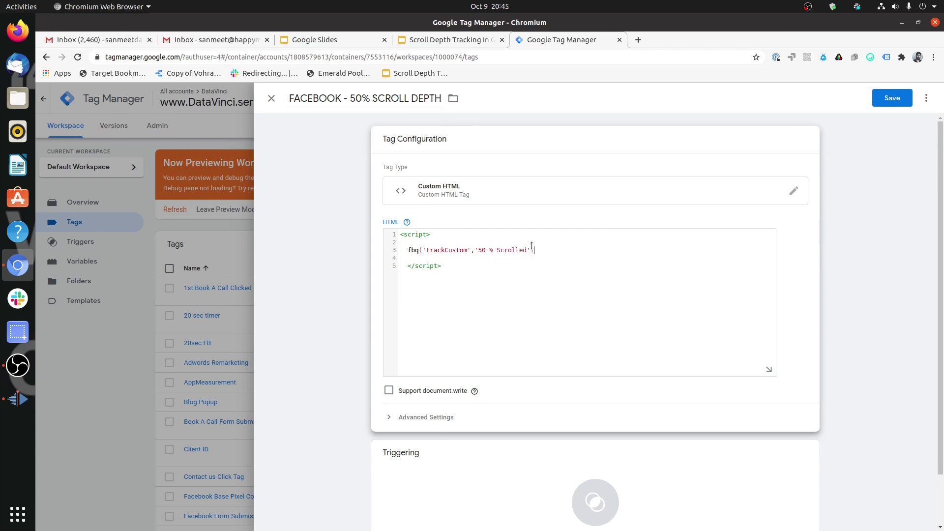
- Search triggers for 'scr' and attach Scroll Depth Trigger to the Facebook tag
scroll(491, 450, "down", 3)
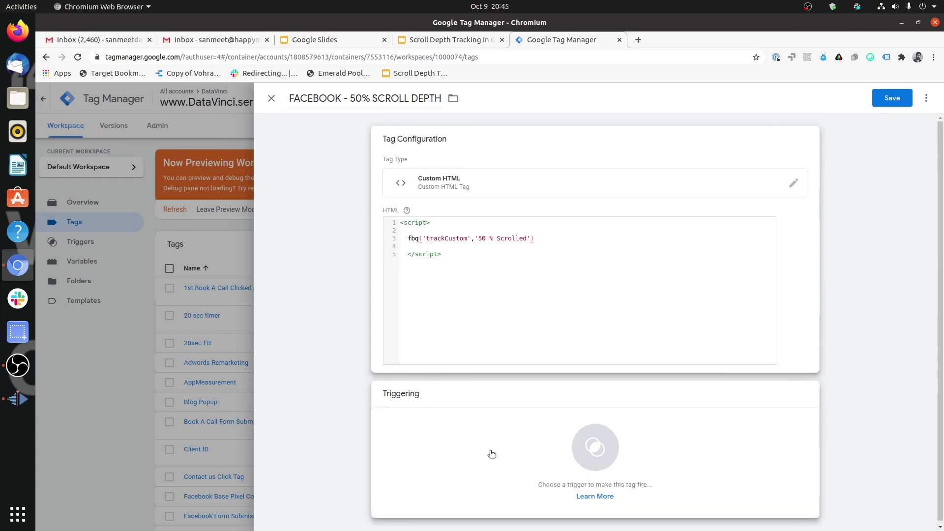
left_click(559, 426)
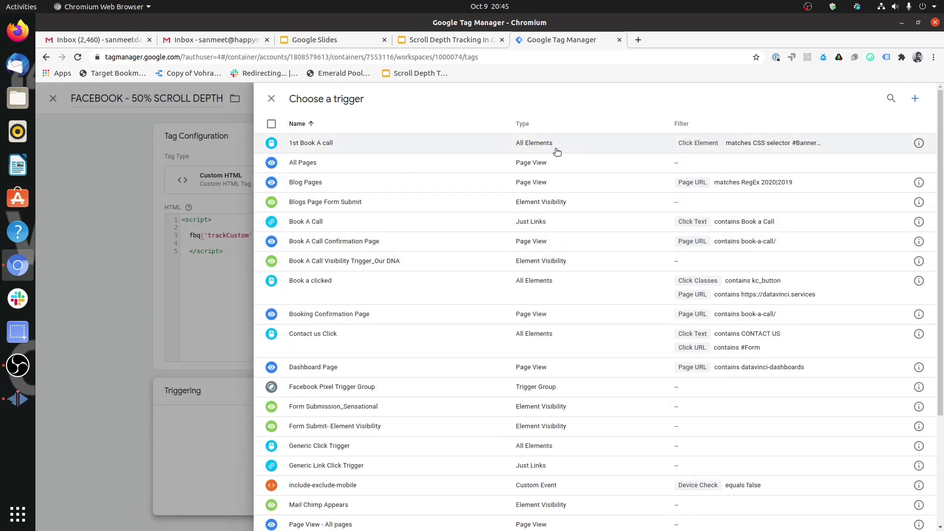
left_click(890, 100)
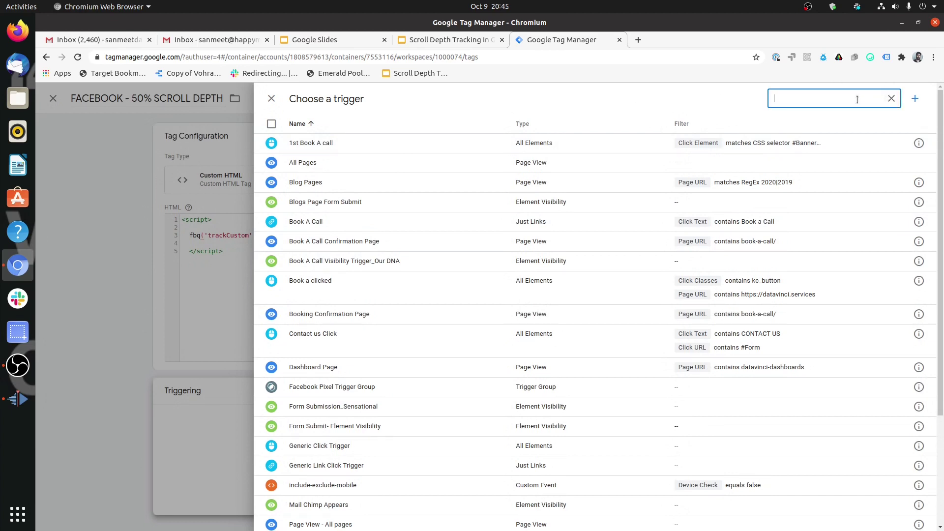
type("scr")
left_click(731, 142)
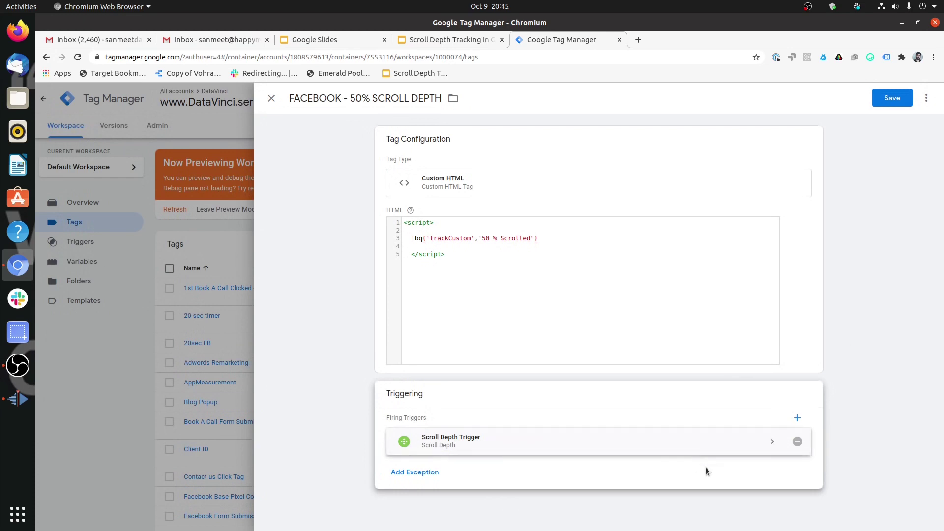
- Copy the Scroll Depth Trigger, rename it 'Scroll Depth Trigger - 50%', and save it
left_click(771, 442)
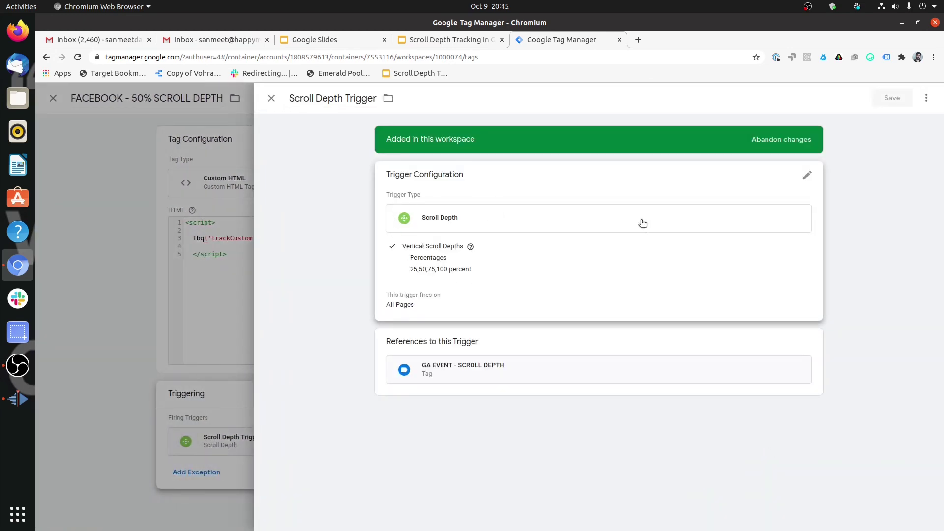
left_click(926, 98)
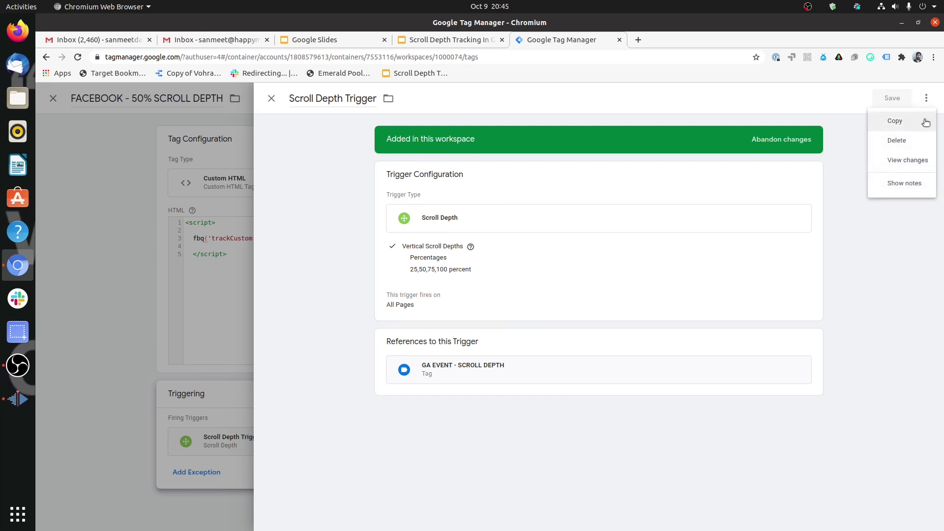
left_click(923, 123)
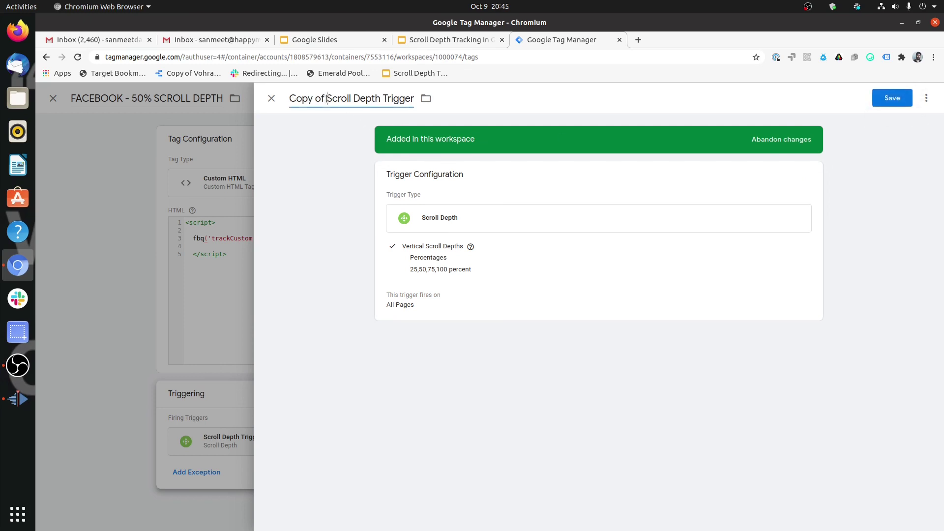
mouse_move(328, 99)
left_mouse_down()
mouse_move(302, 99)
mouse_move(329, 97)
left_mouse_up()
left_click(301, 99)
key("BackSpace")
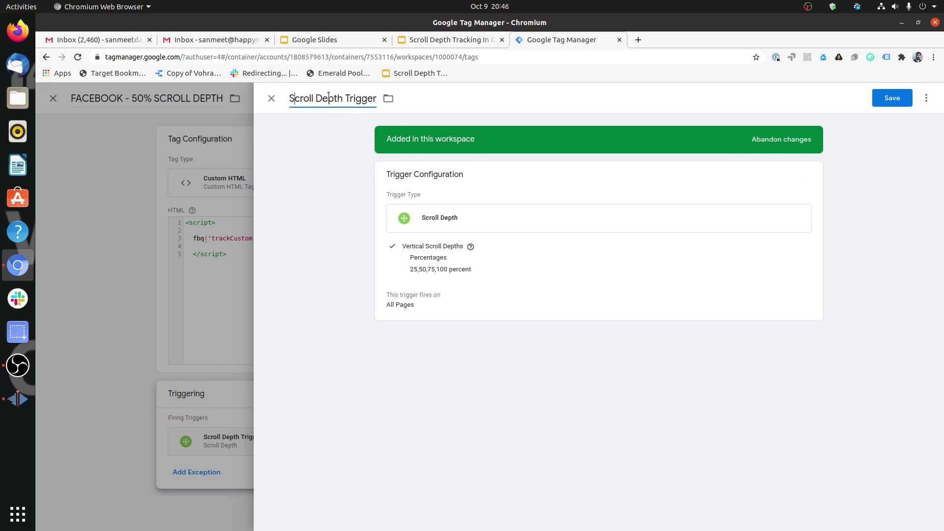
type("- 50%")
left_click(885, 102)
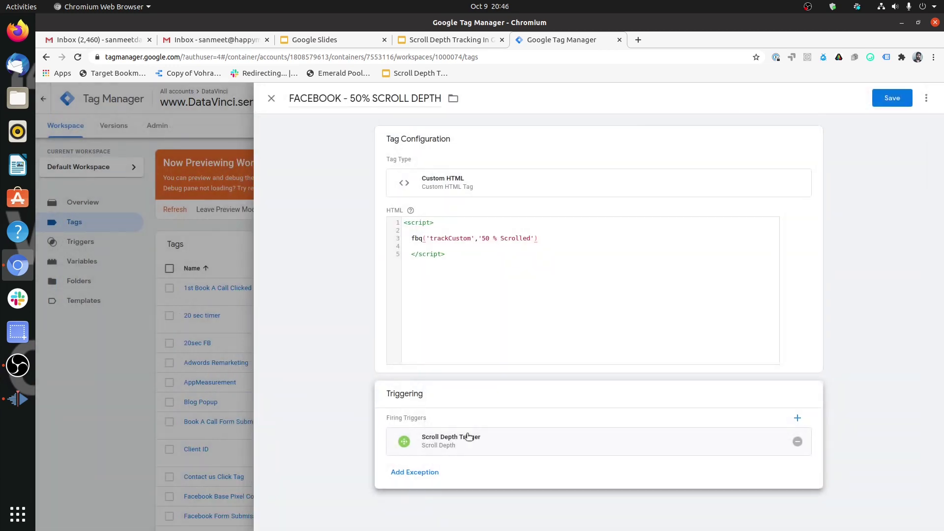
- Replace the tag's old Scroll Depth Trigger with Scroll Depth Trigger - 50%
left_click(475, 438)
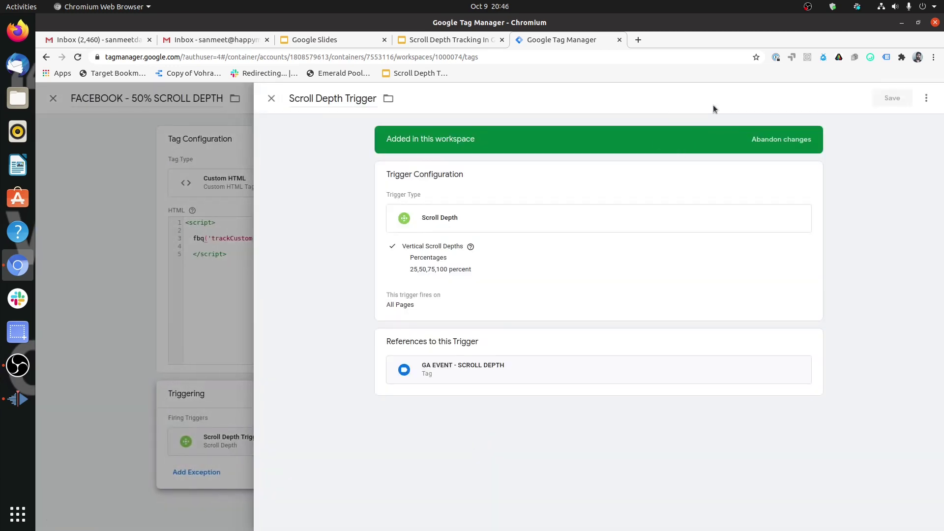
left_click(271, 98)
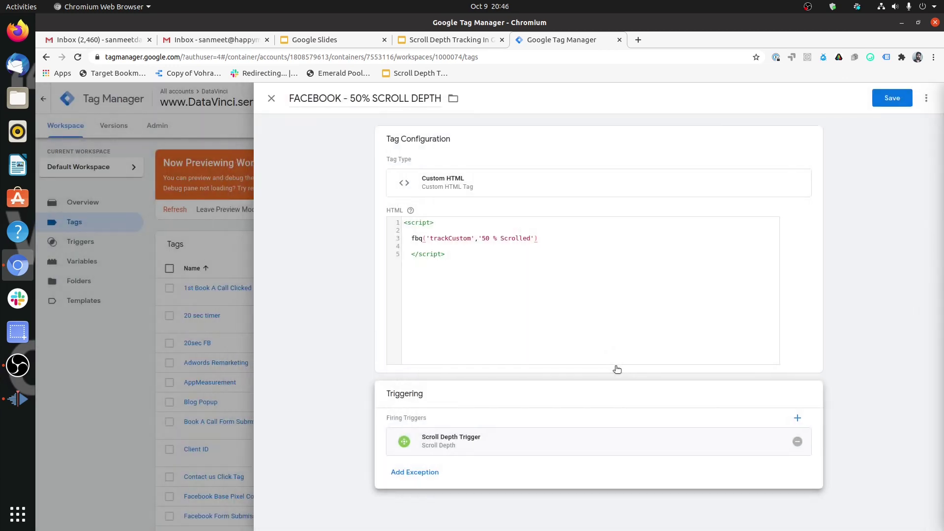
left_click(798, 441)
left_click(673, 427)
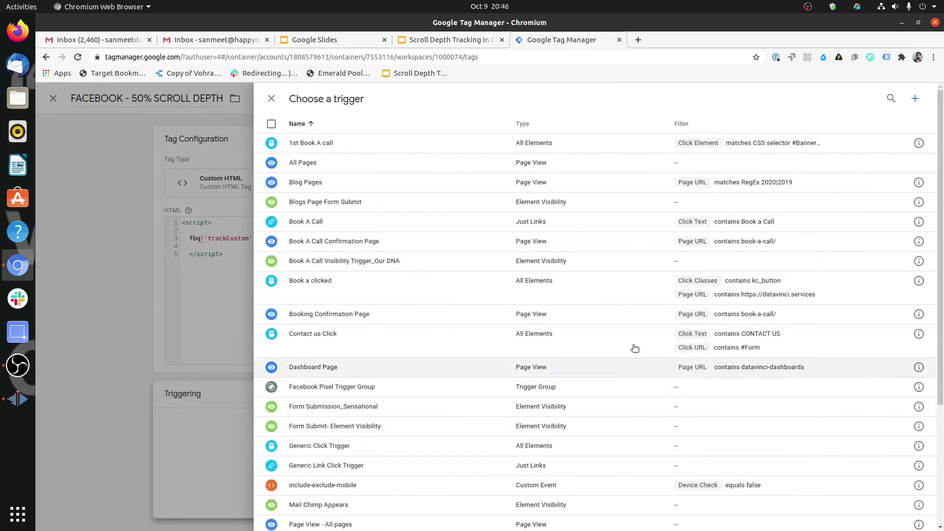
left_click(889, 98)
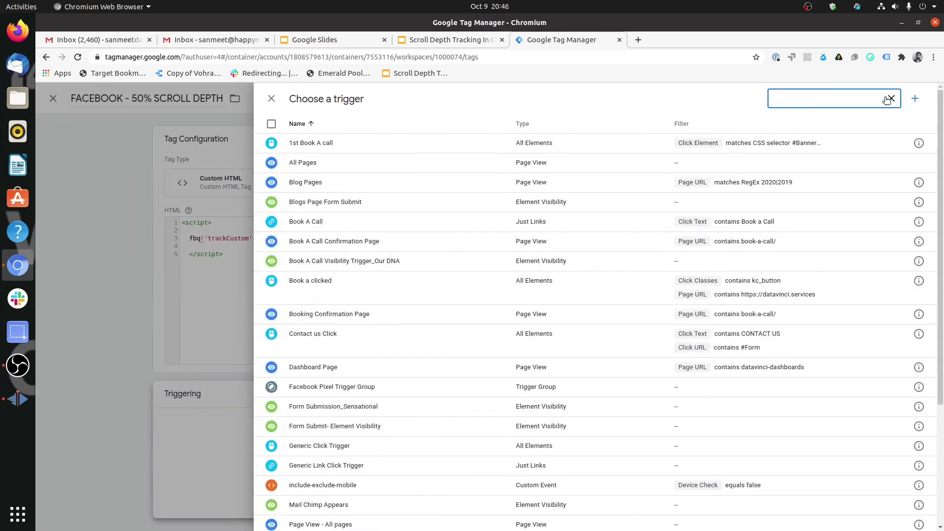
type("50")
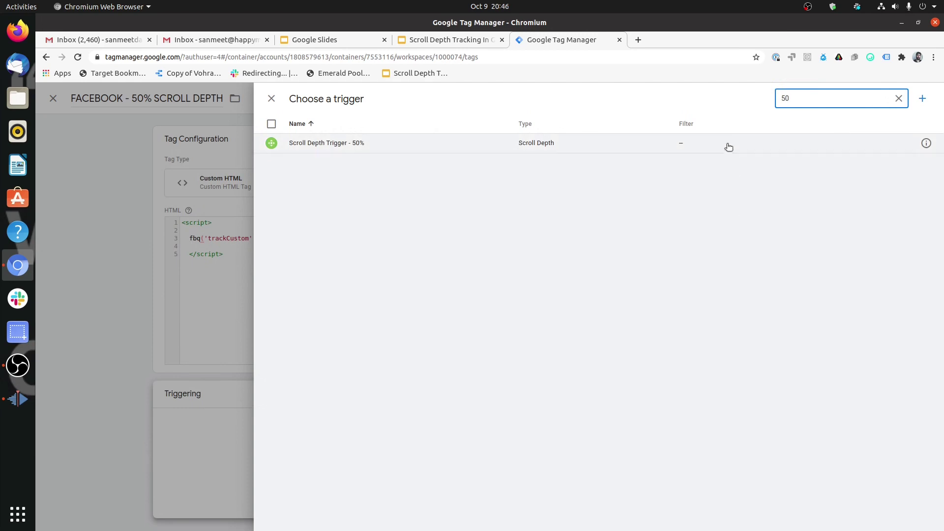
left_click(728, 144)
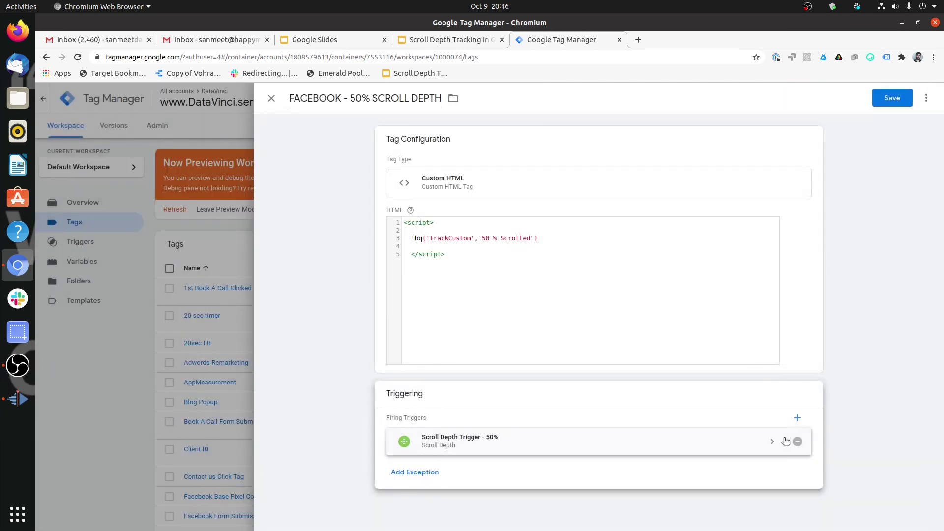
left_click(753, 443)
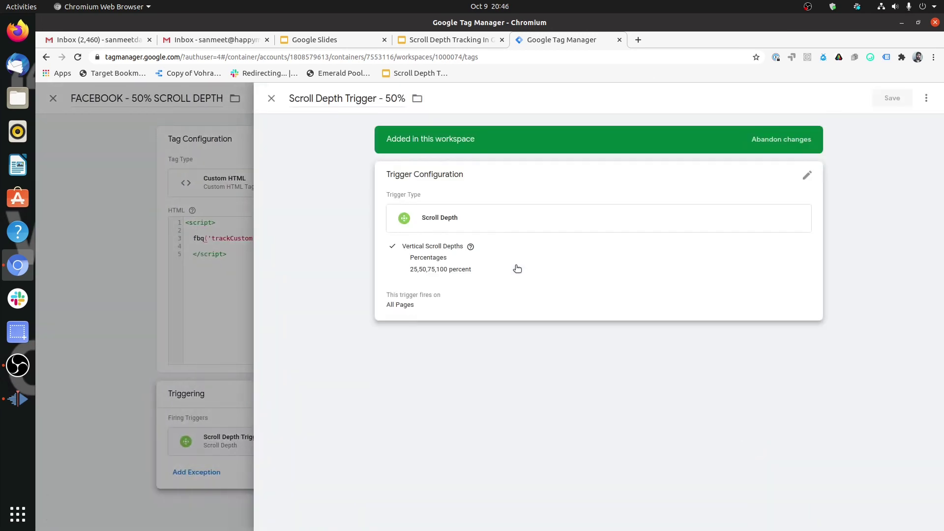
- Limit the 50% trigger to Scroll Depth Threshold contains 50, then save the trigger and Facebook tag
left_click(437, 301)
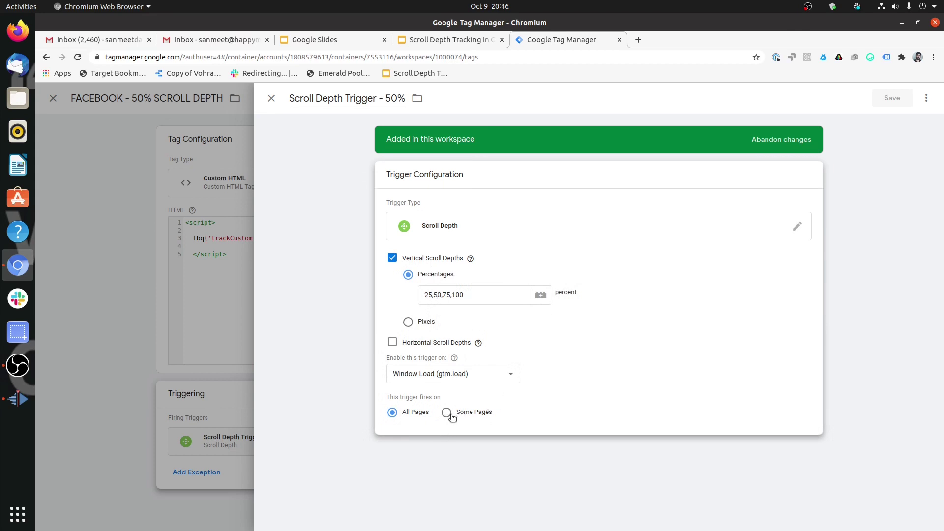
left_click(448, 416)
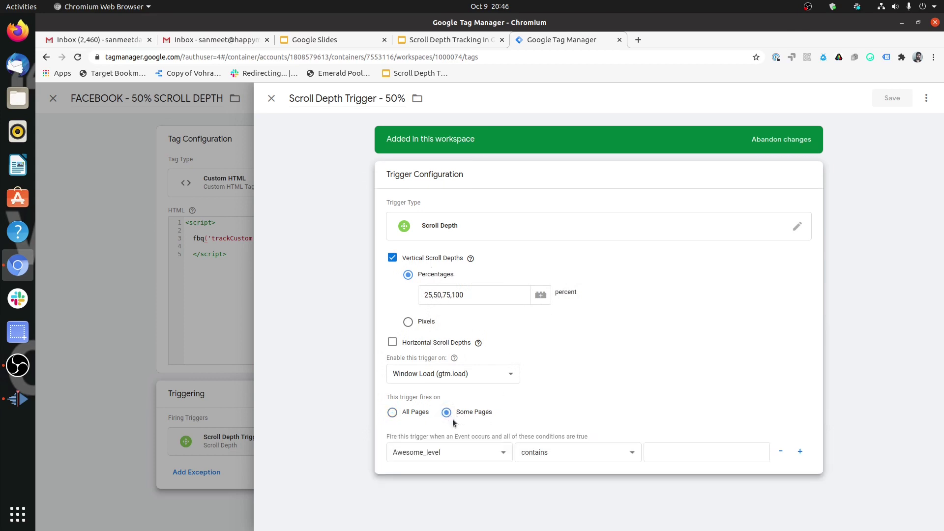
left_click(478, 452)
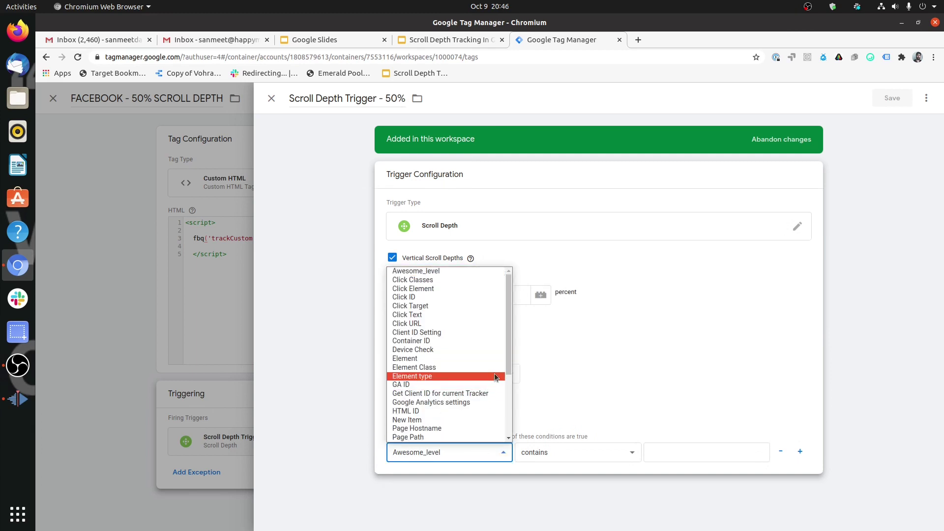
scroll(495, 376, "down", 3)
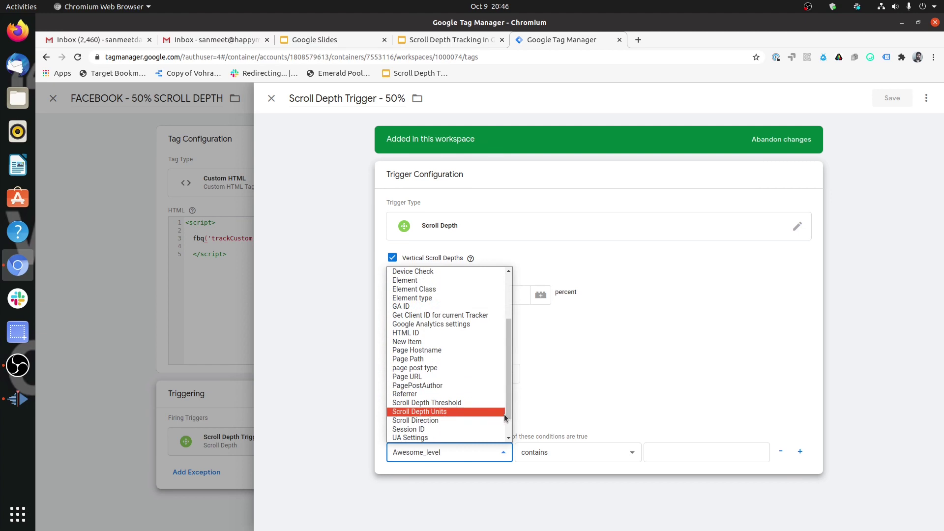
left_click(480, 403)
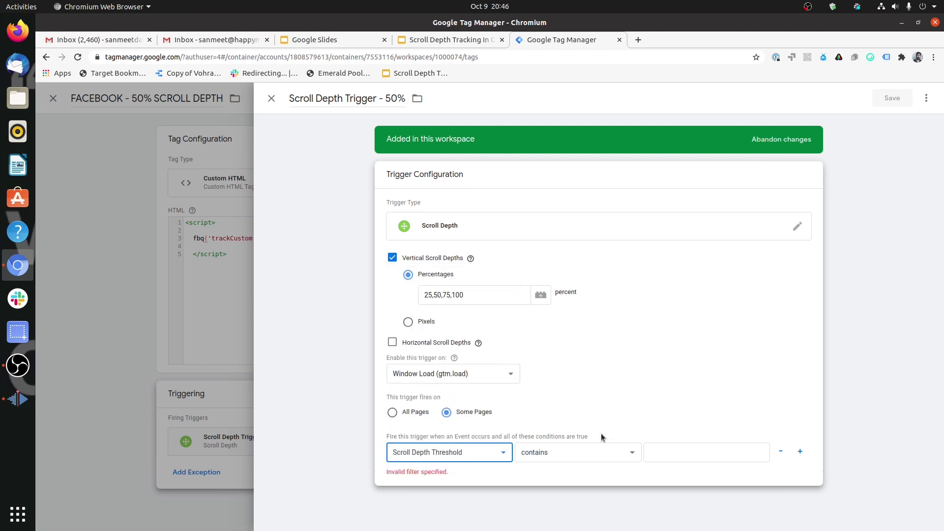
left_click(658, 449)
type("5")
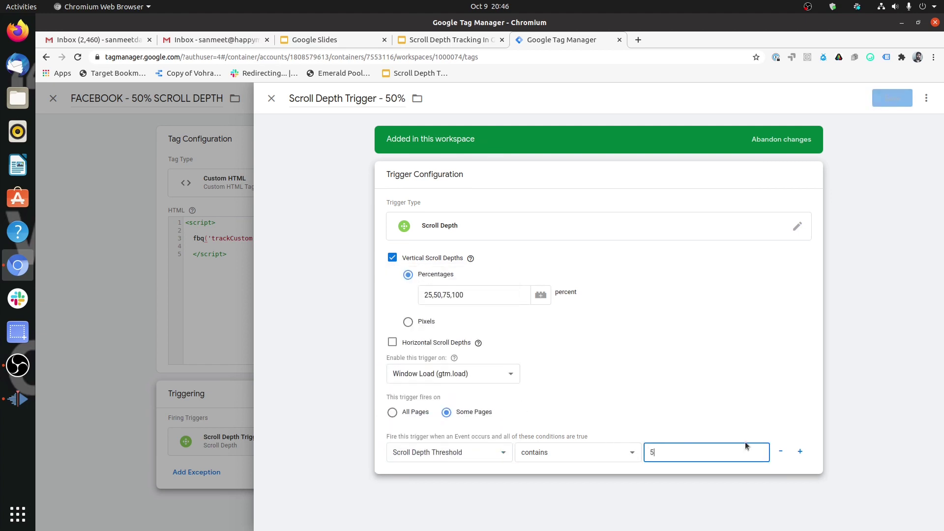
type("0")
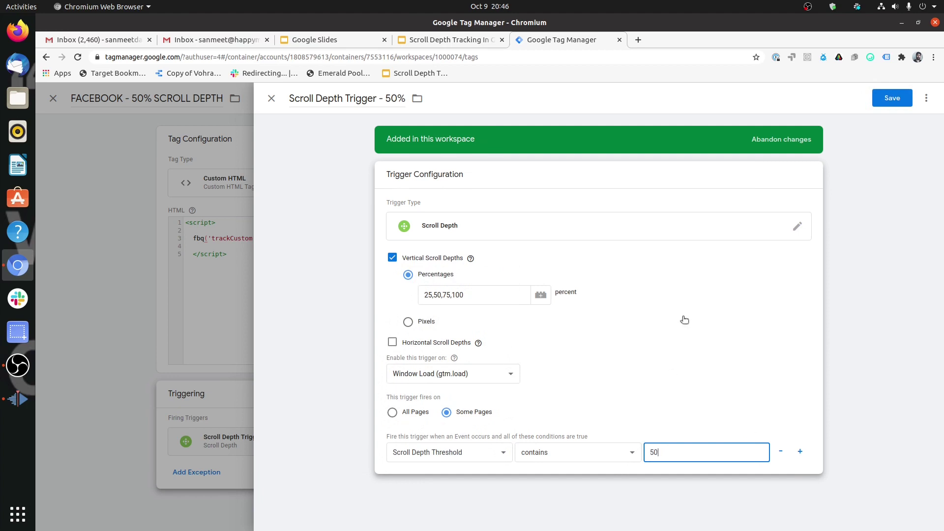
left_click(891, 98)
left_click(888, 99)
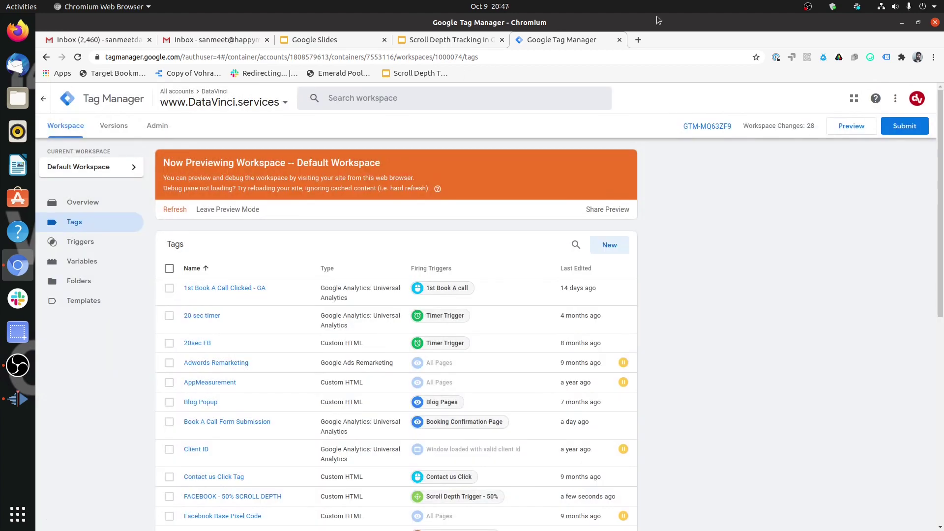
- Load datavinci.services in a new tab with DevTools open, device emulation off, and Omnibug showing
left_click(638, 40)
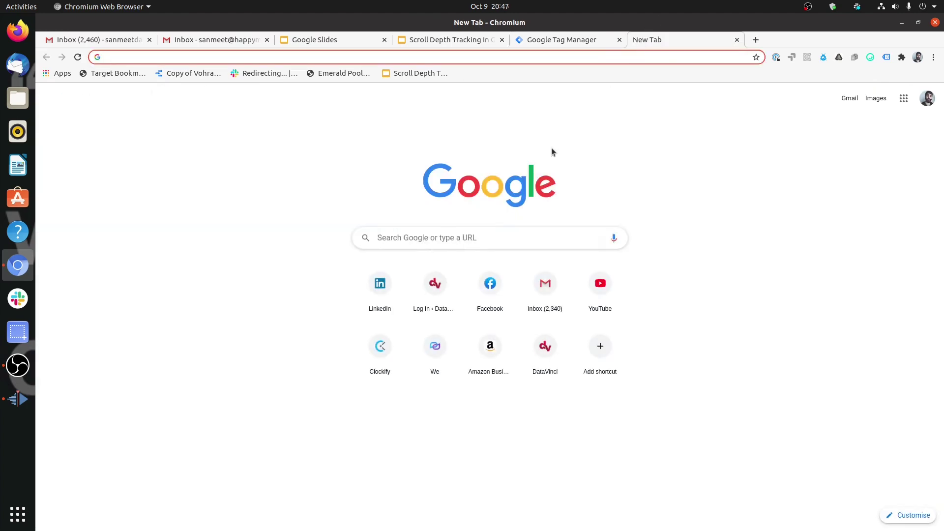
type("da")
key("Return")
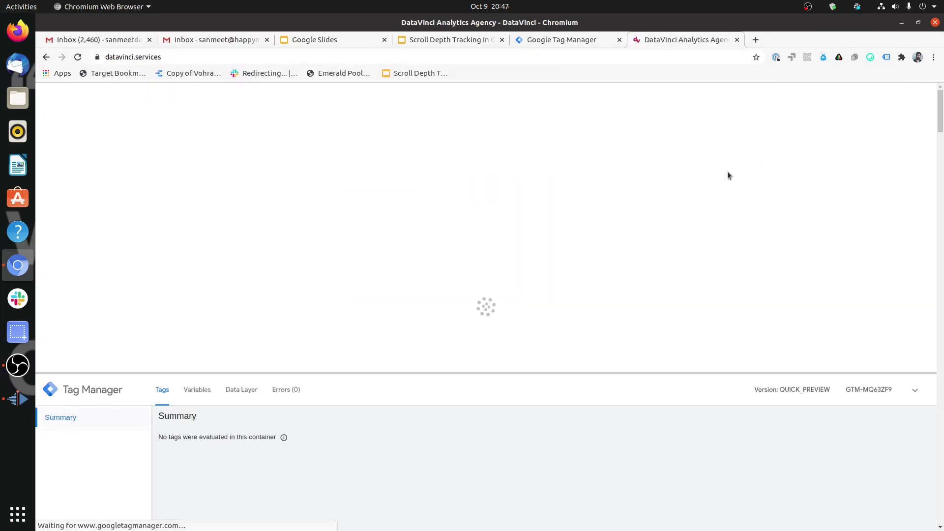
key("ctrl+shift+i")
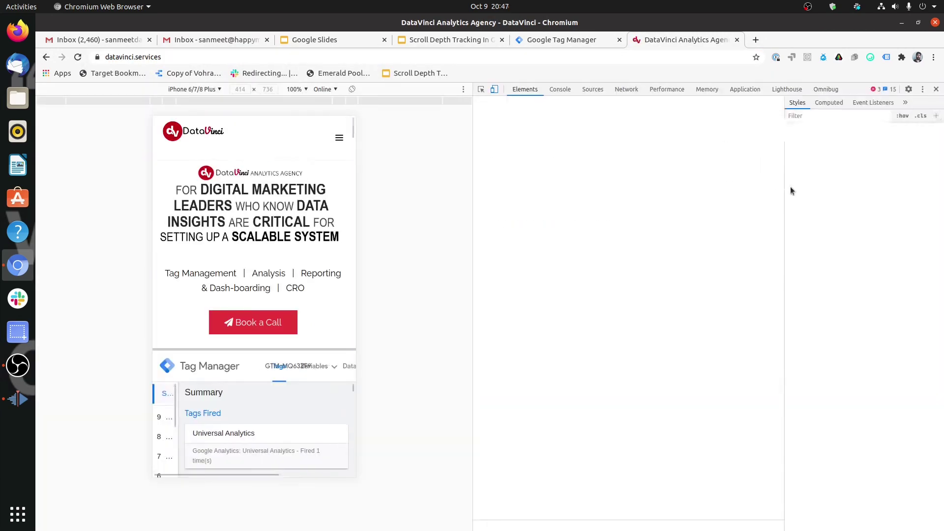
left_click(495, 89)
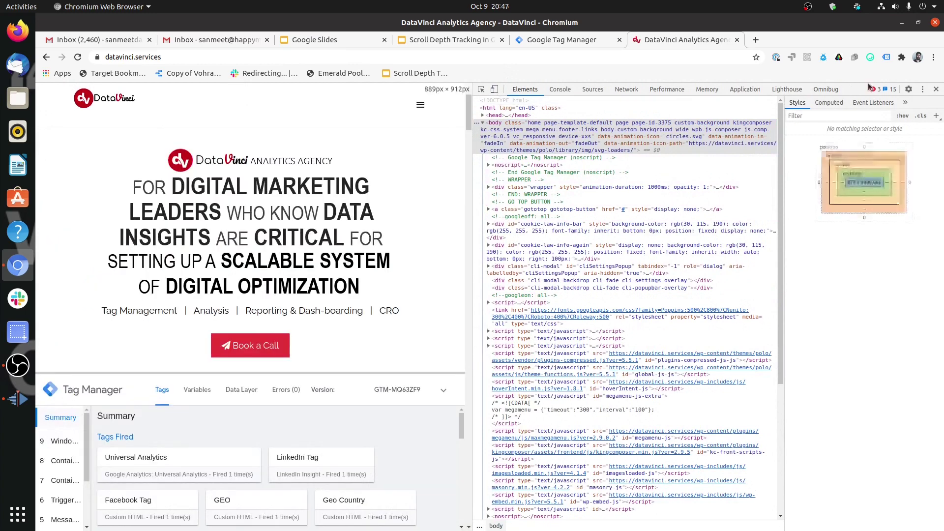
left_click(923, 89)
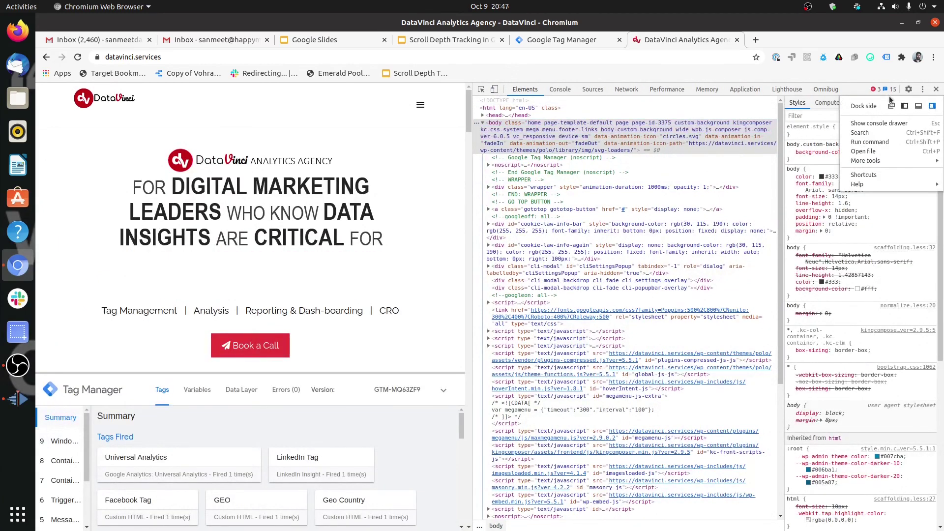
left_click(854, 96)
left_click(826, 90)
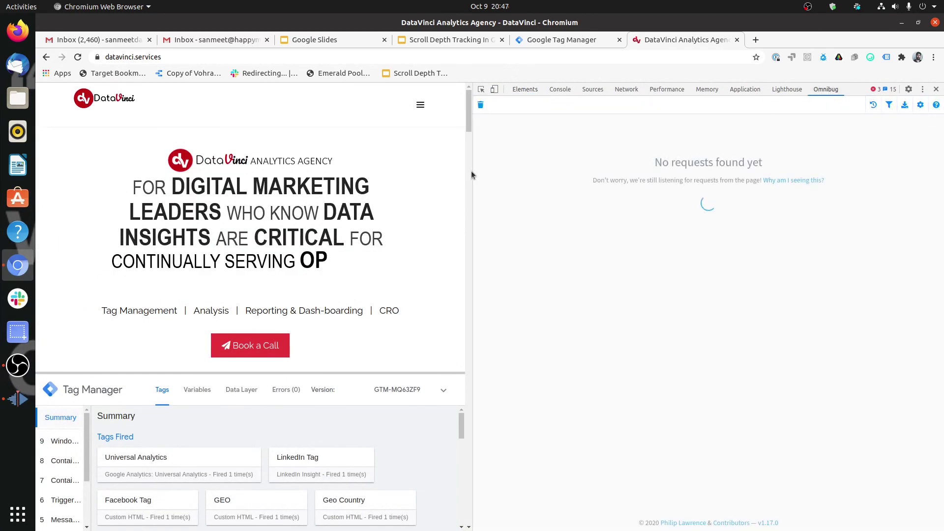
- Scroll the page down until a Facebook Pixel '50 % Scrolled' hit appears in Omnibug
scroll(201, 211, "down", 5)
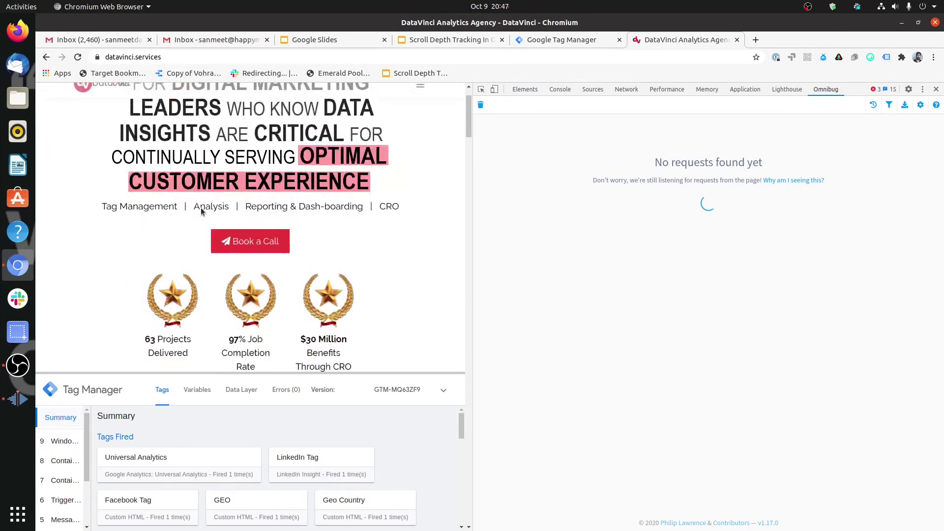
scroll(201, 211, "down", 8)
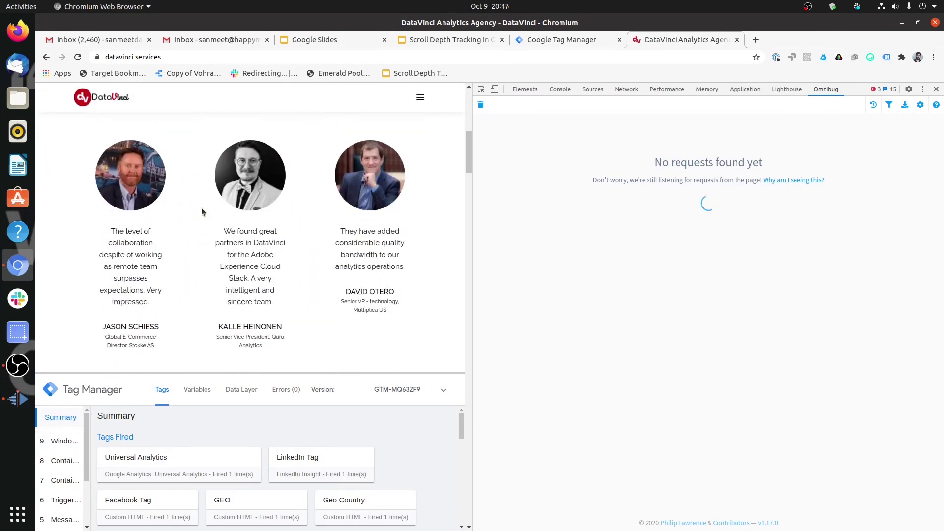
scroll(202, 211, "down", 10)
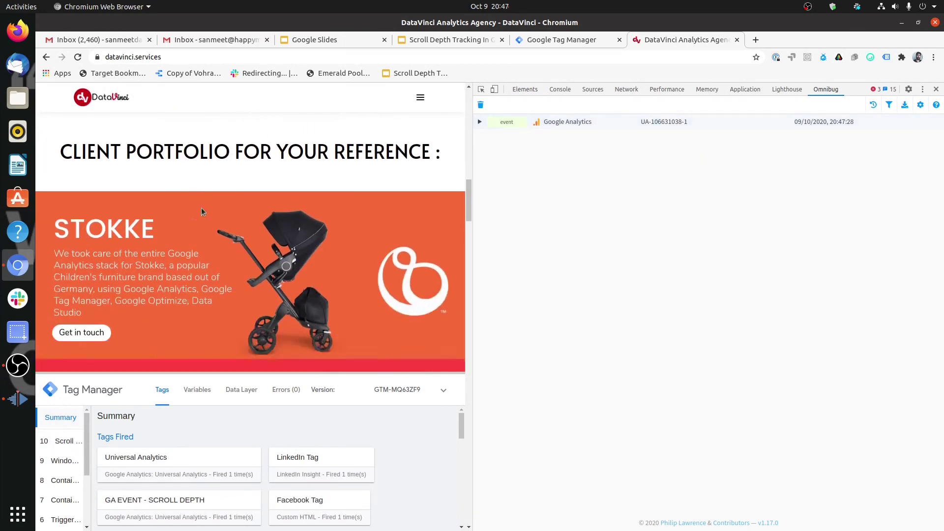
scroll(202, 212, "down", 8)
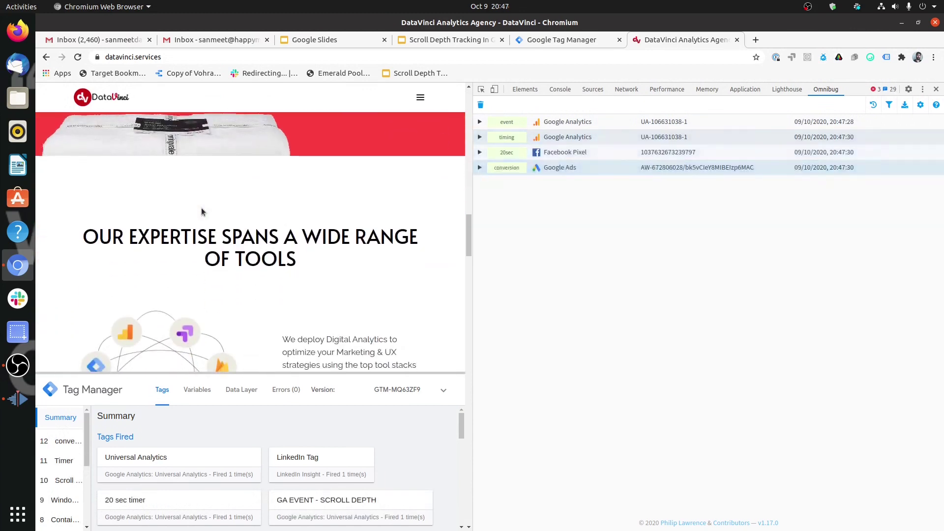
scroll(202, 211, "down", 6)
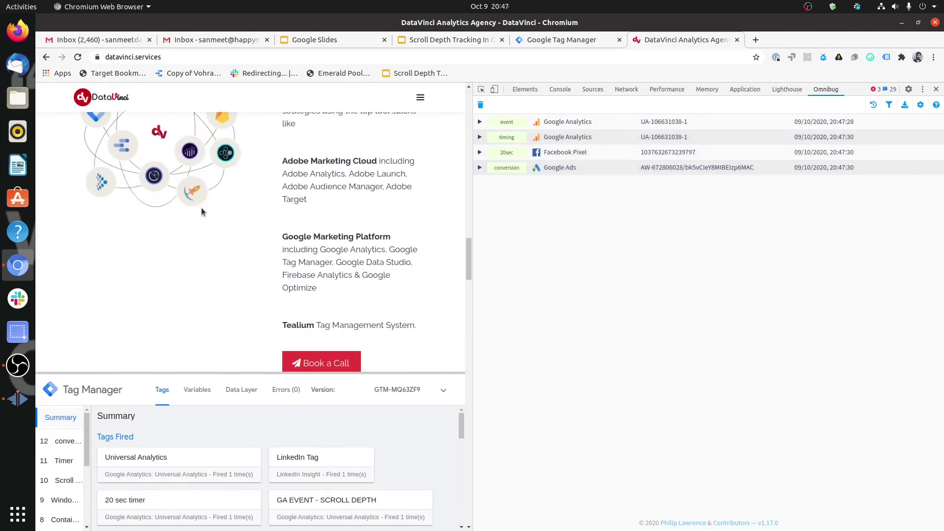
scroll(202, 212, "down", 5)
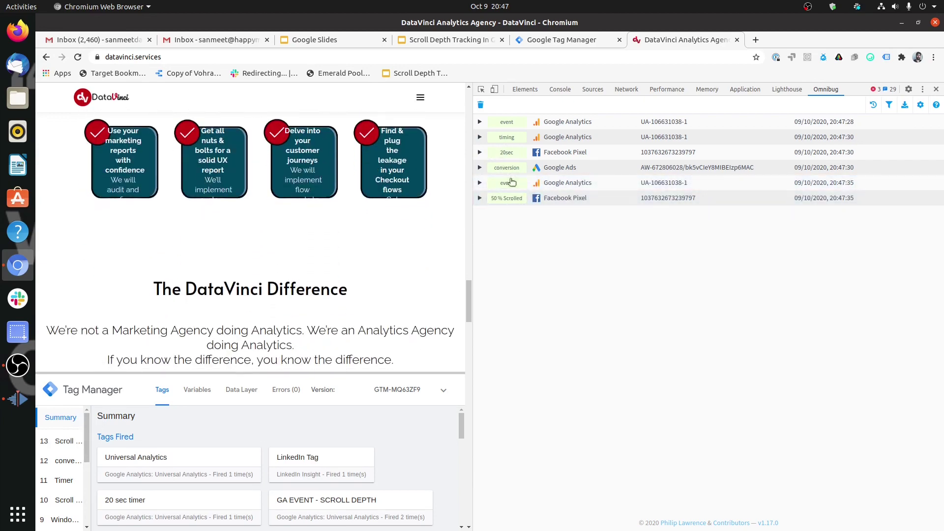
- Check the 50% Scrolled Facebook Pixel hit against tags fired on Scroll Depth events 13 and 10
left_click(512, 202)
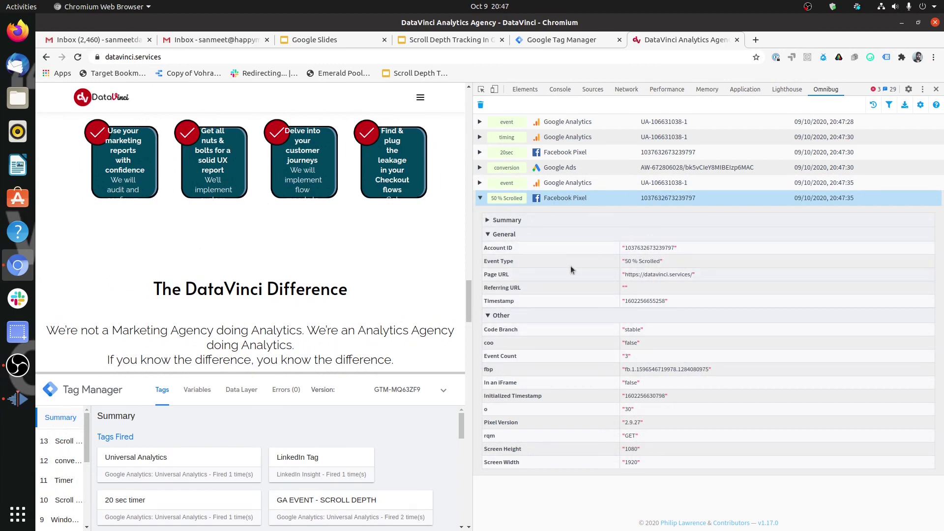
left_click(78, 443)
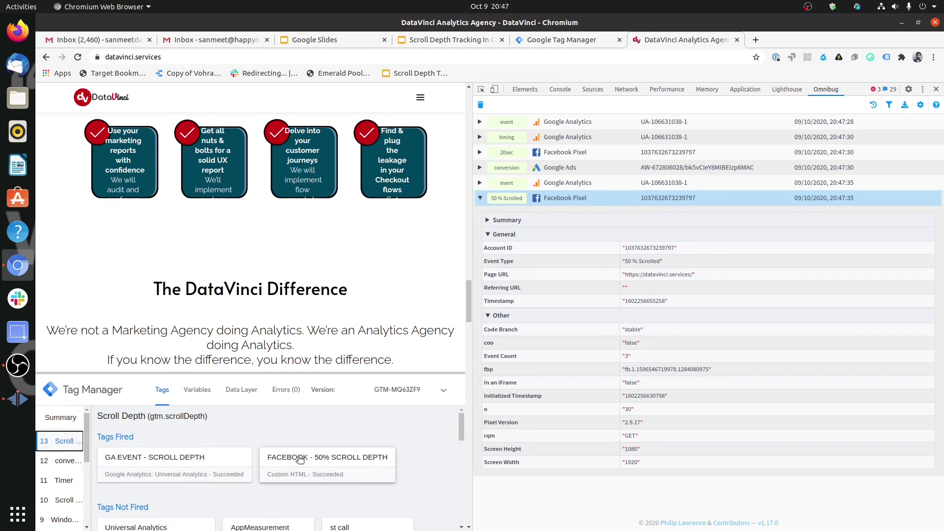
left_click(73, 494)
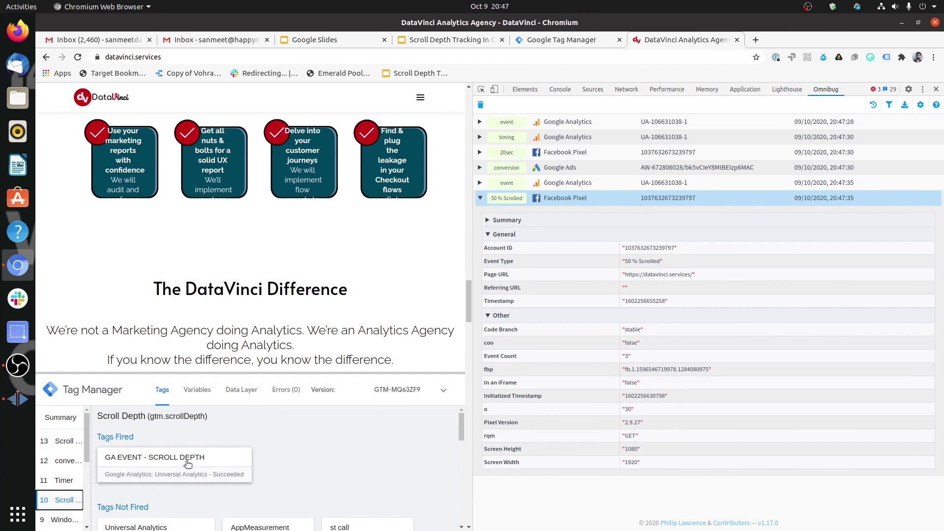
left_click(479, 203)
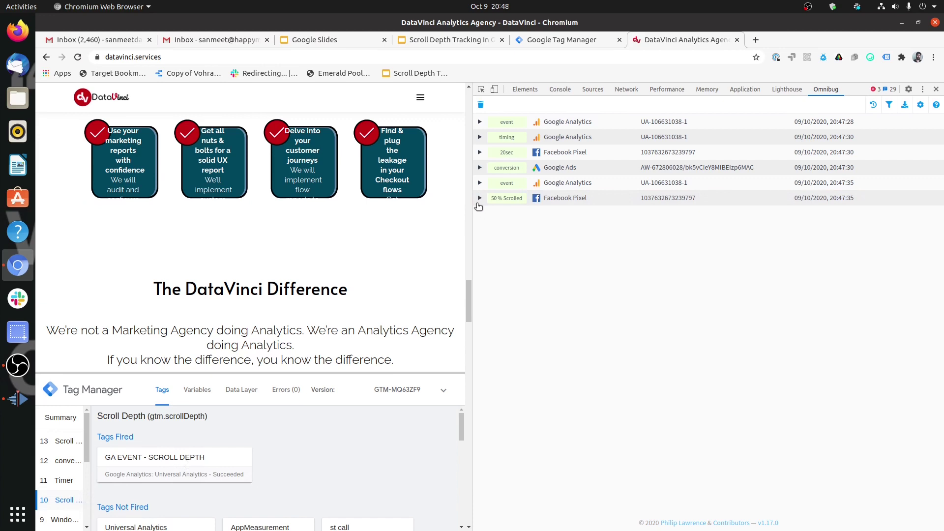
key("F12")
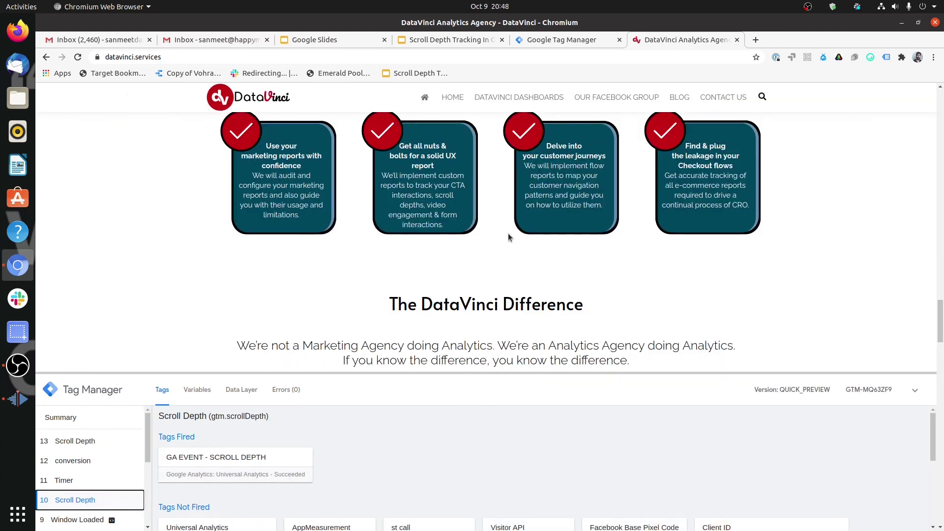
scroll(531, 286, "up", 1)
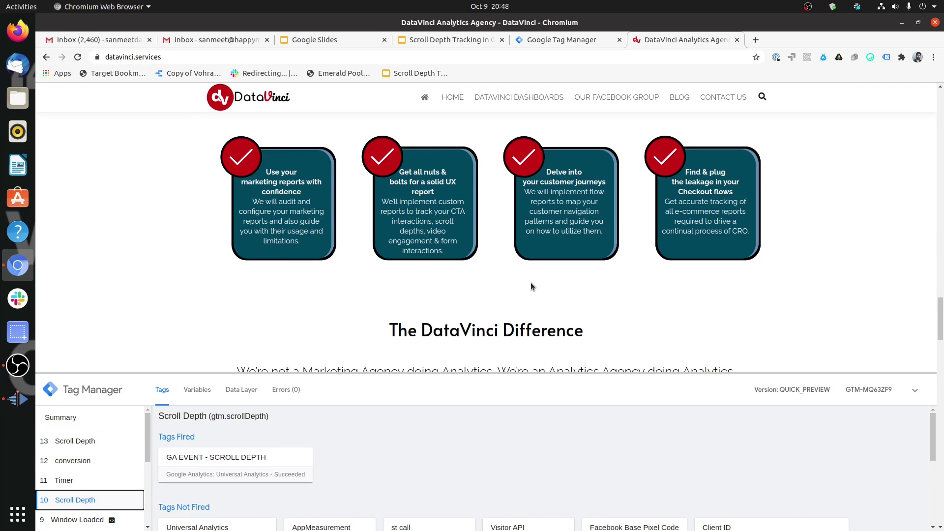